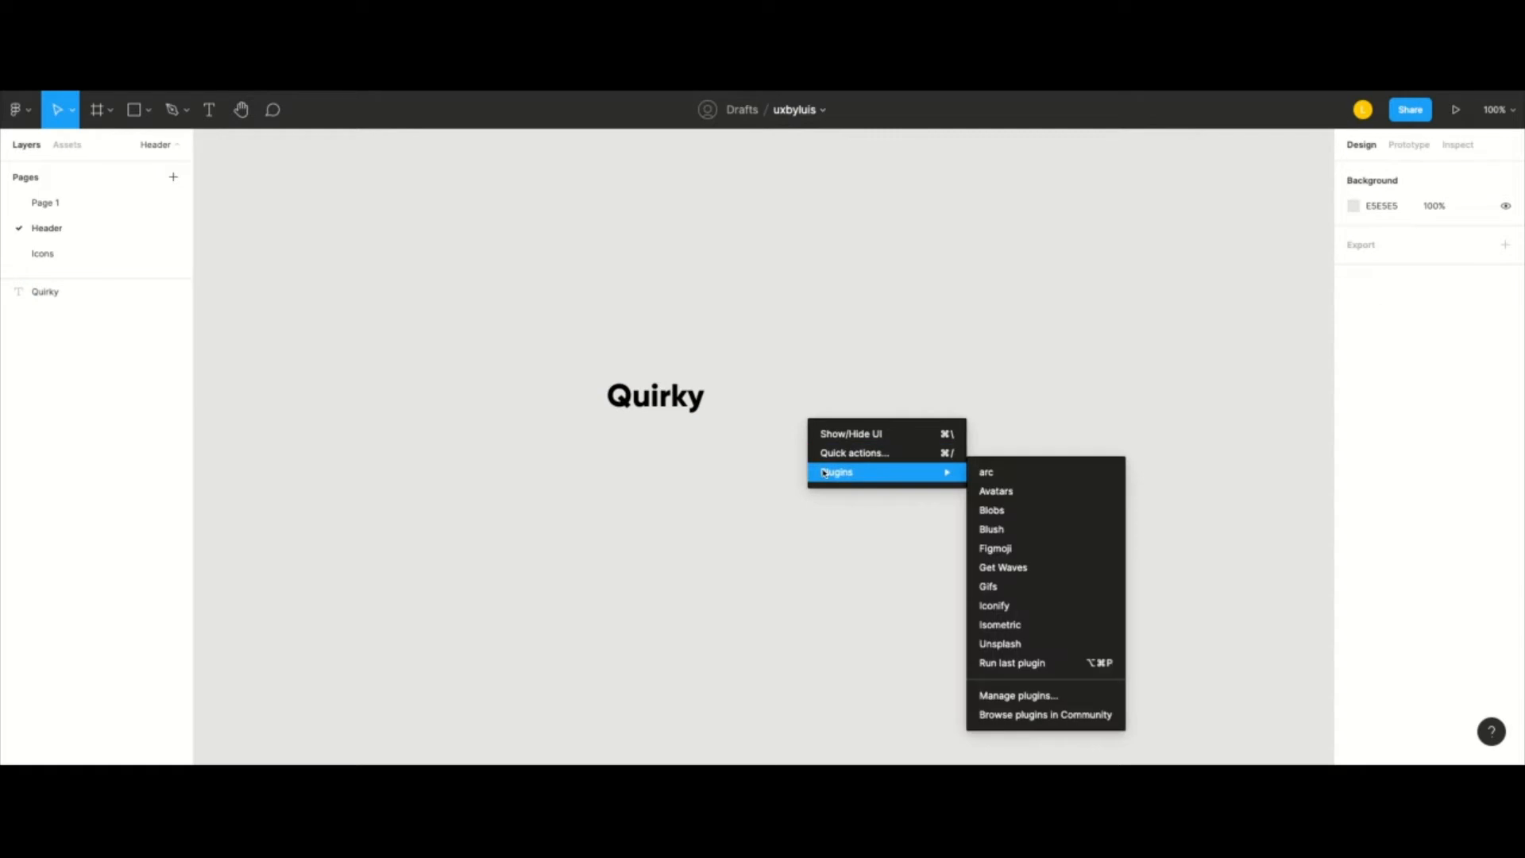
- Use the Blush plugin to place a randomized Fin illustration from the Wormies collection on the canvas
left_click(1015, 528)
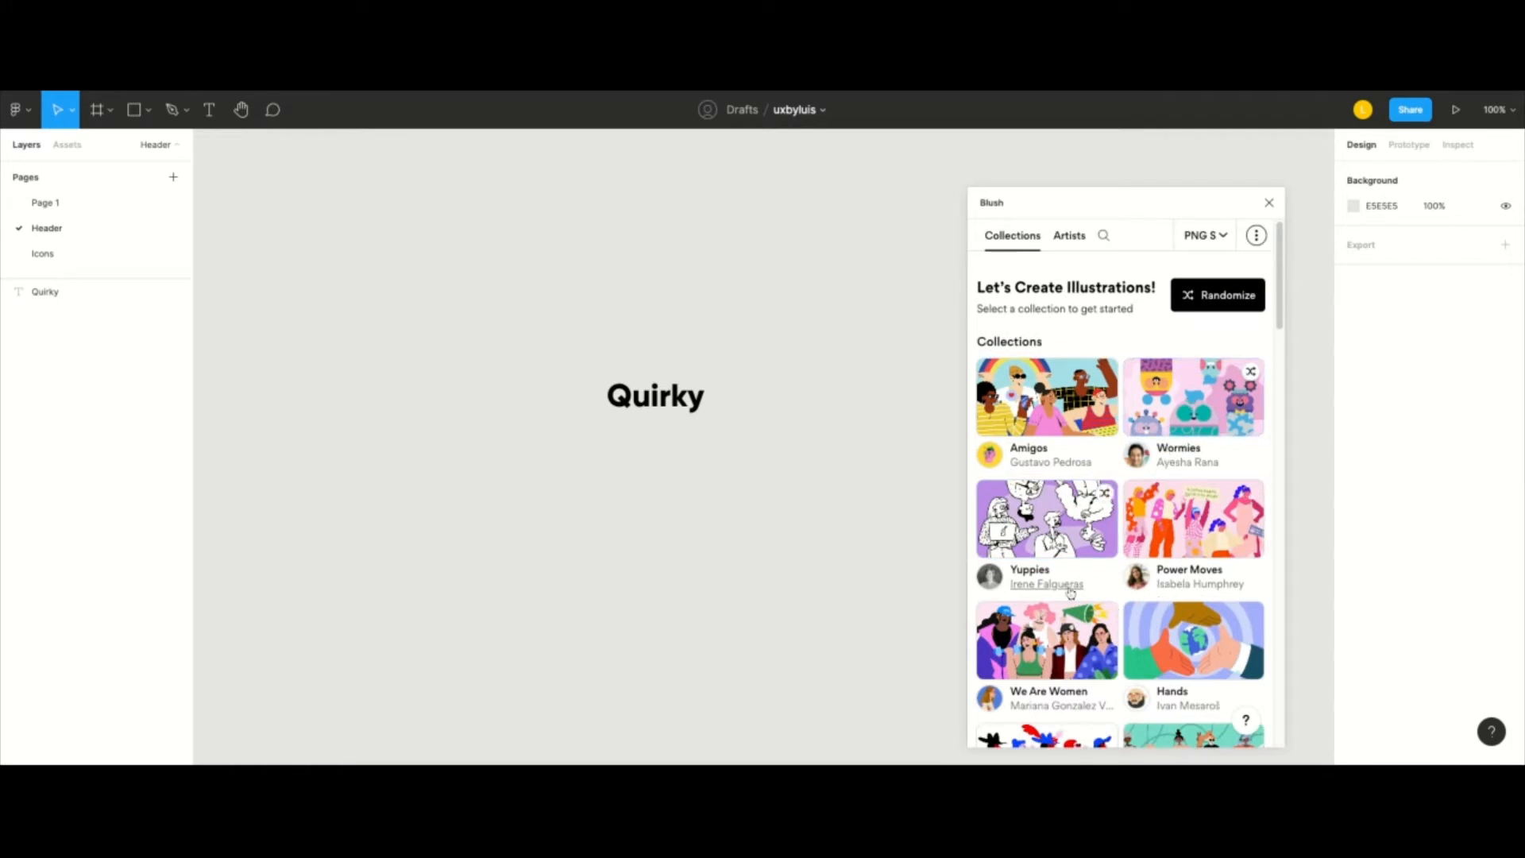
left_click(1017, 523)
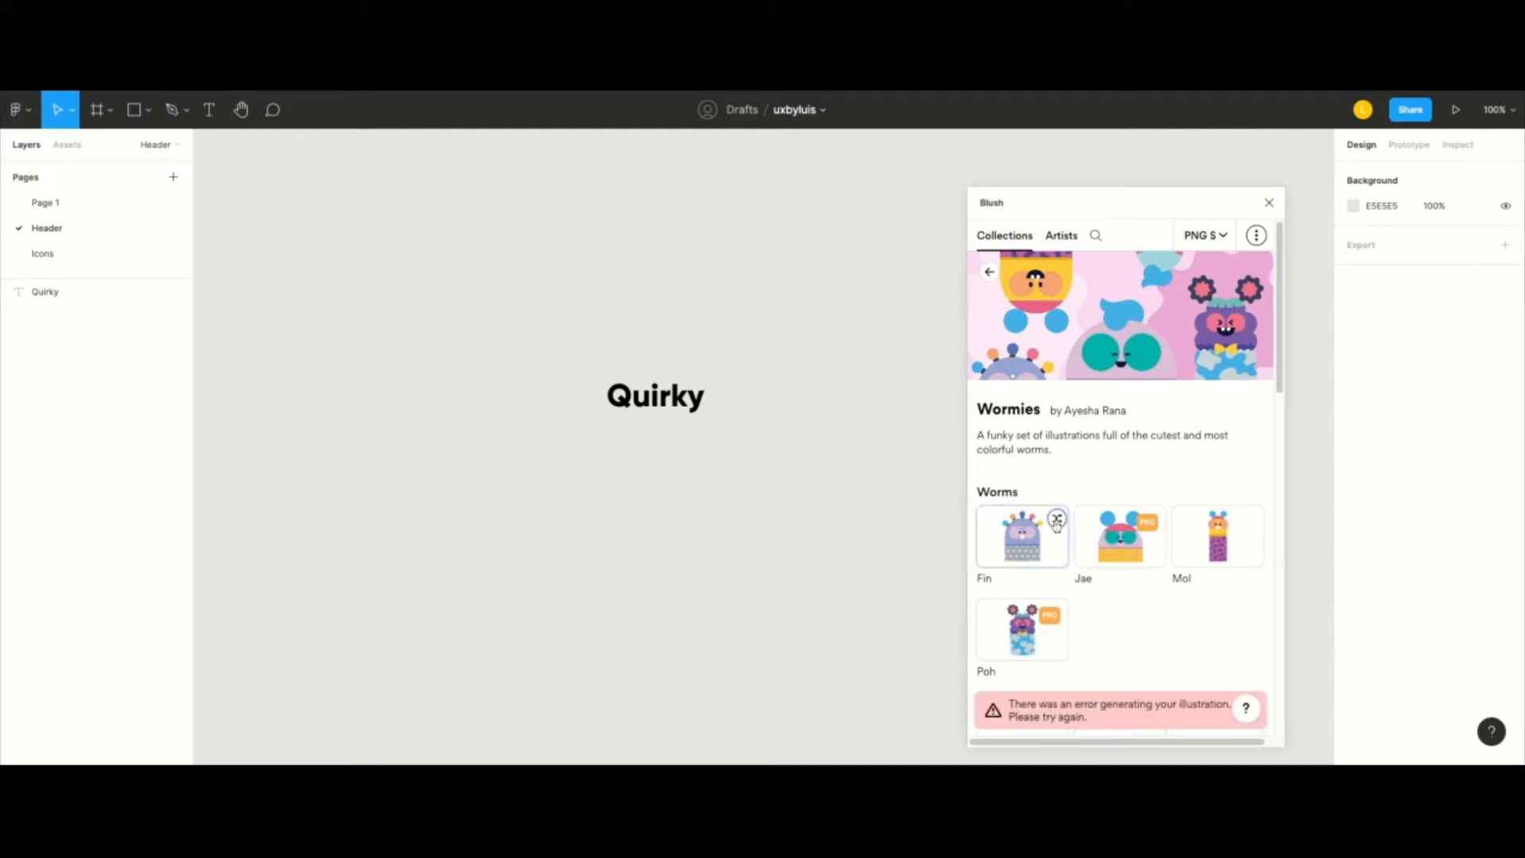
left_click(1010, 551)
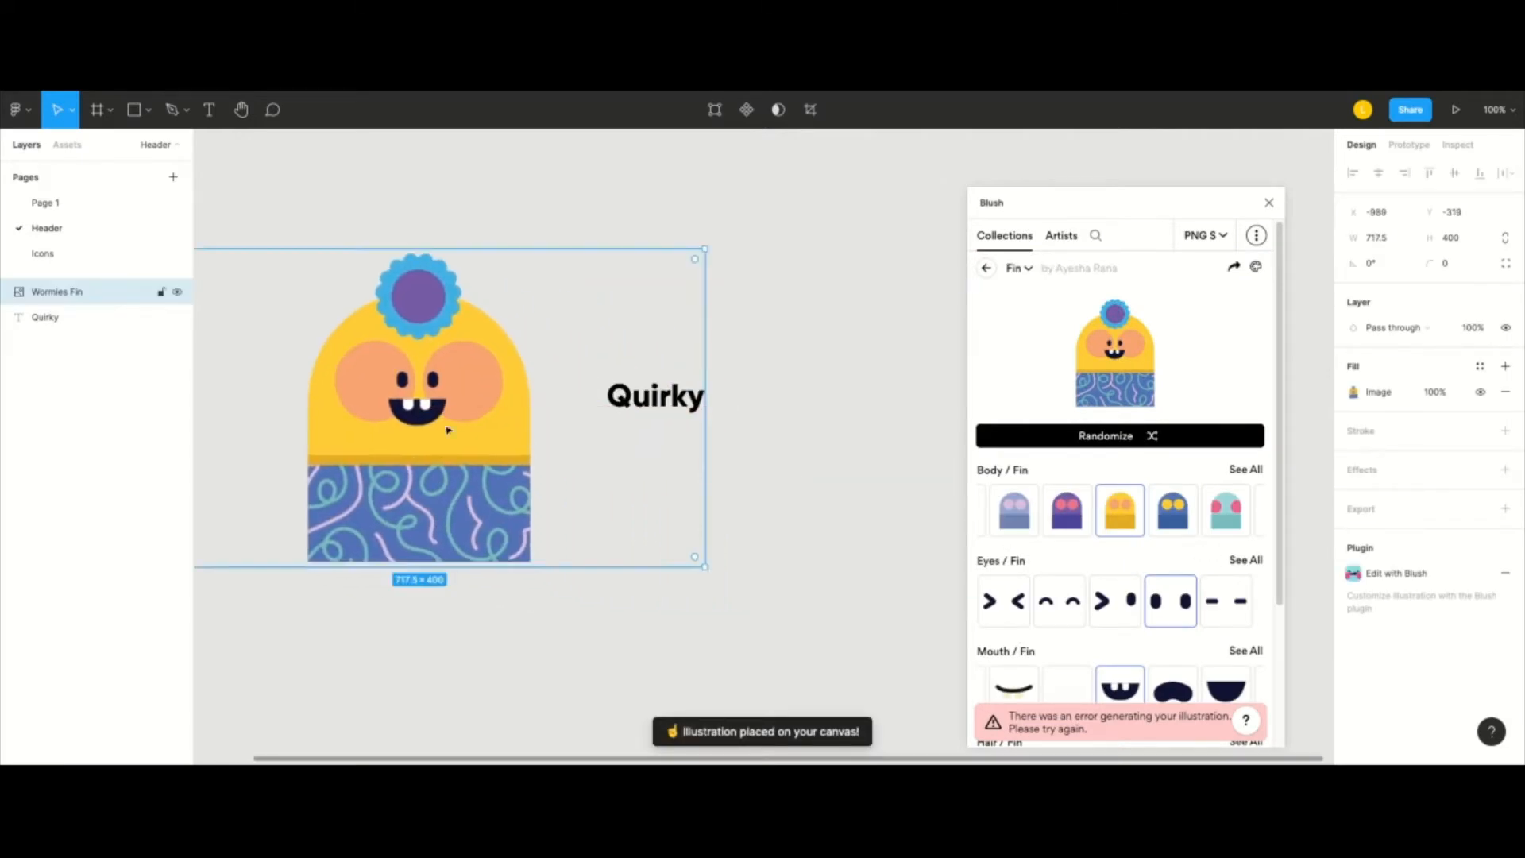
left_click(1269, 203)
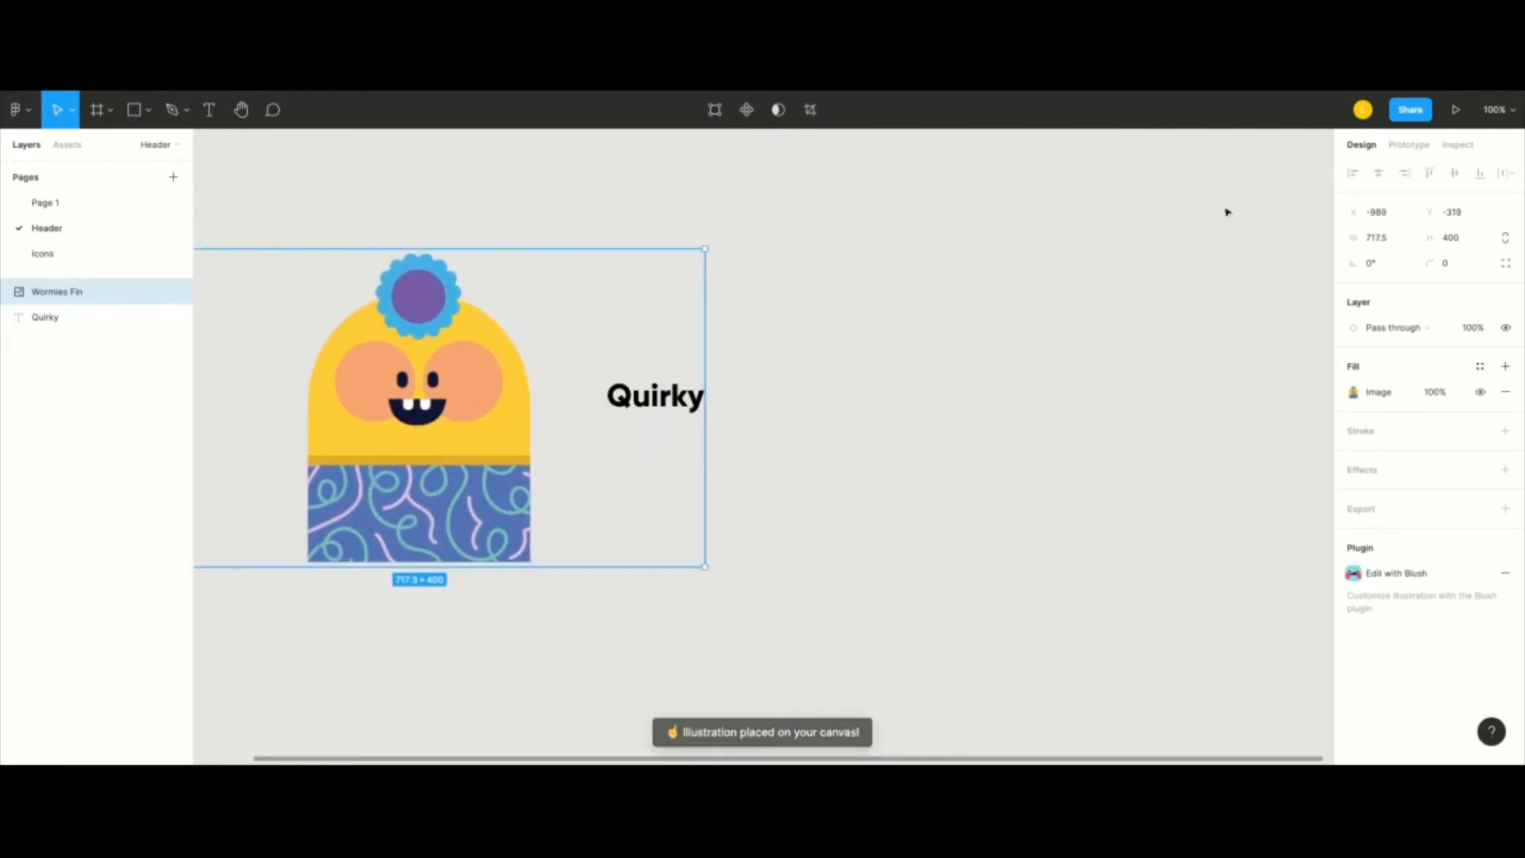
- Constrain the worm illustration's proportions and set its height to 32
left_click(1510, 242)
left_click(1465, 243)
type("32")
key("Return")
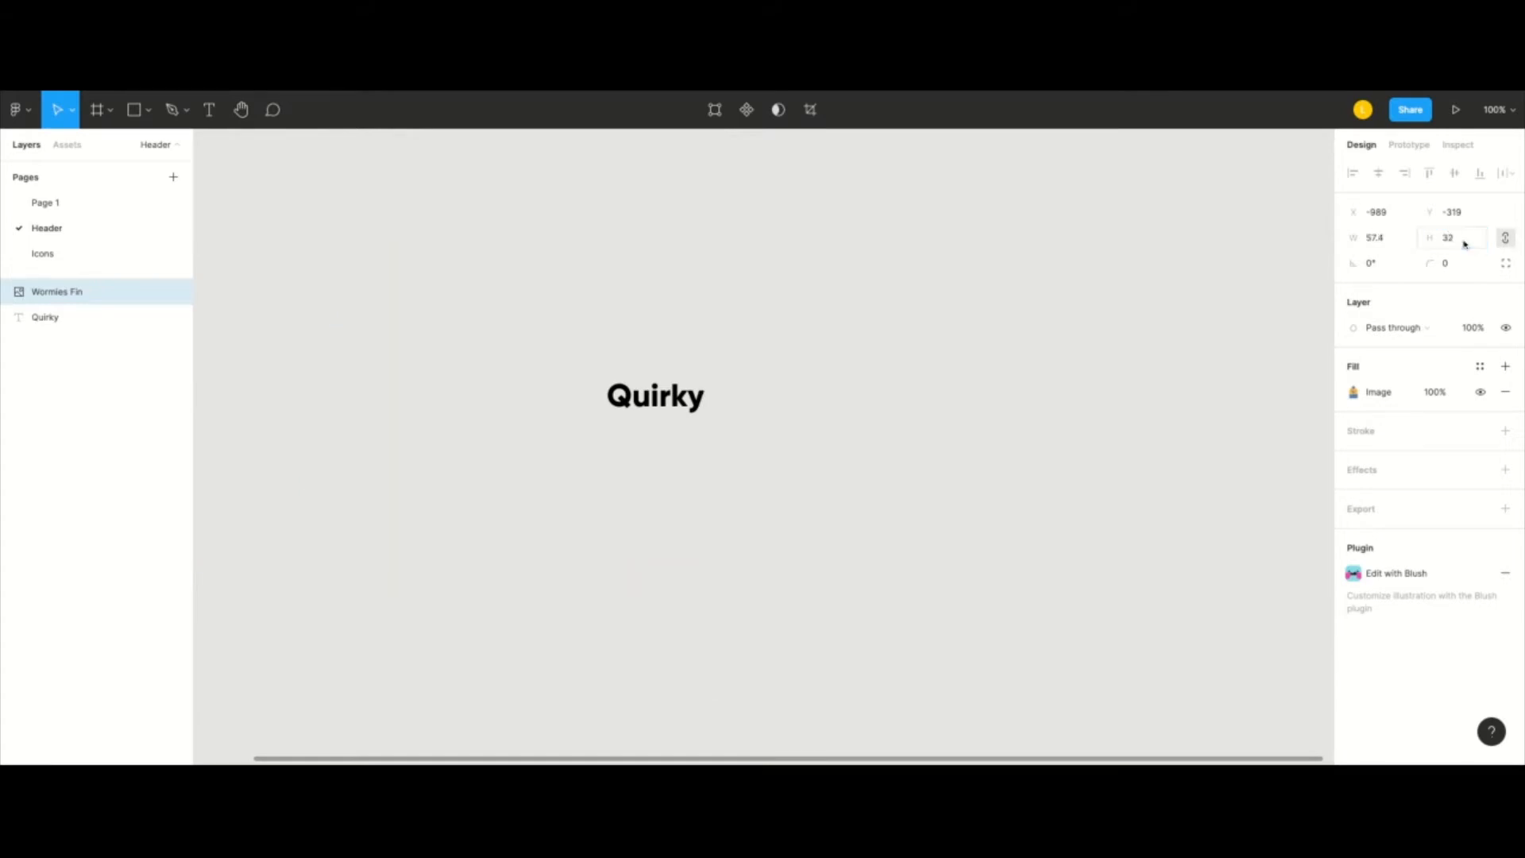
- Place the worm illustration and the Quirky text in a horizontal auto layout with 16 spacing between items
scroll(493, 463, "left", 3)
mouse_move(354, 302)
left_mouse_down()
mouse_move(697, 423)
mouse_move(963, 463)
left_mouse_up()
left_click(696, 429)
key("shift+a")
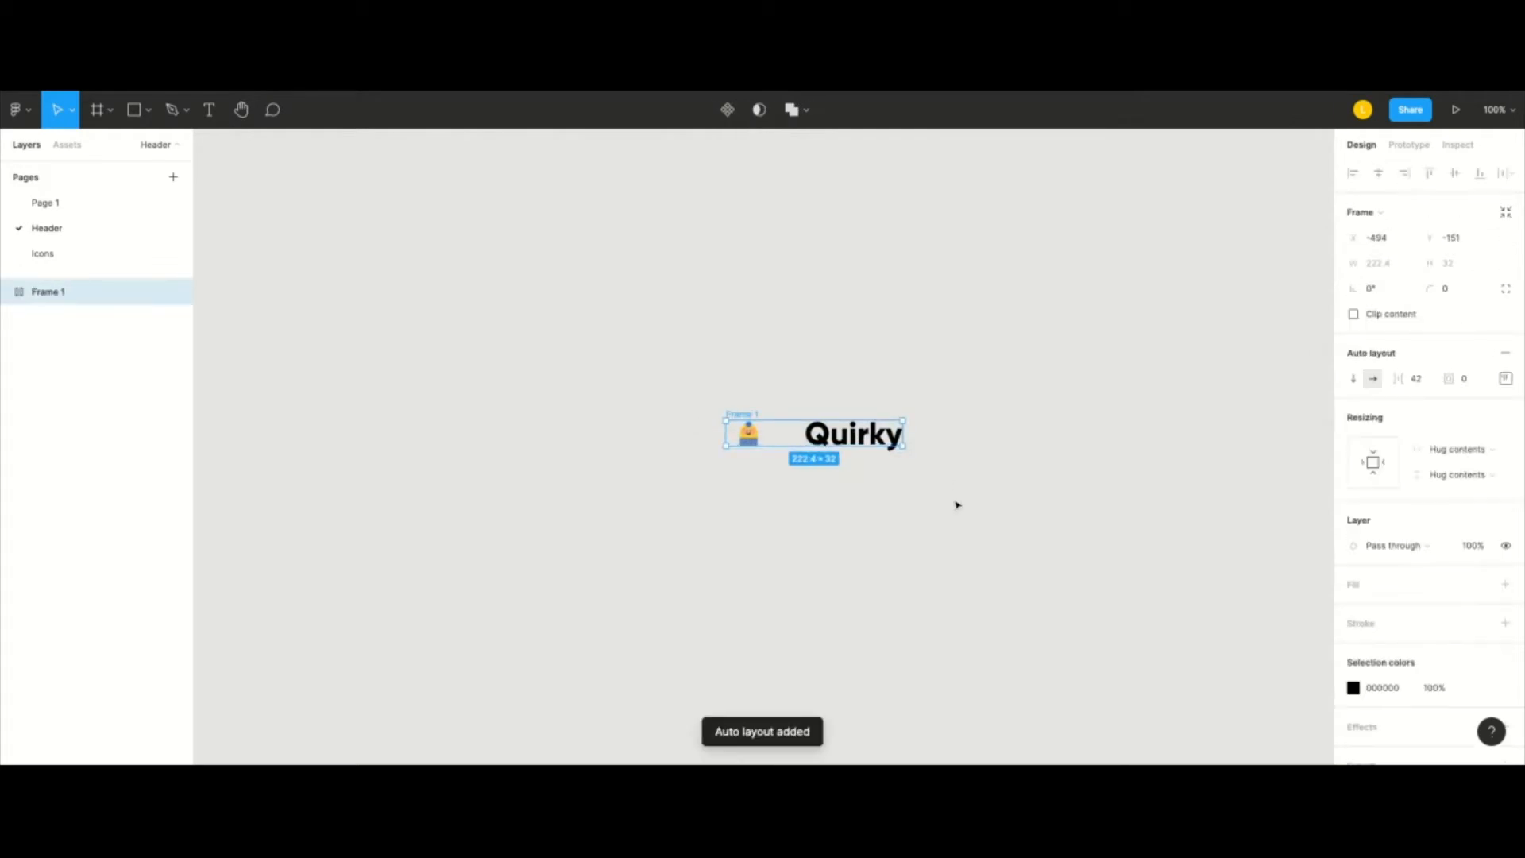
left_click(1431, 380)
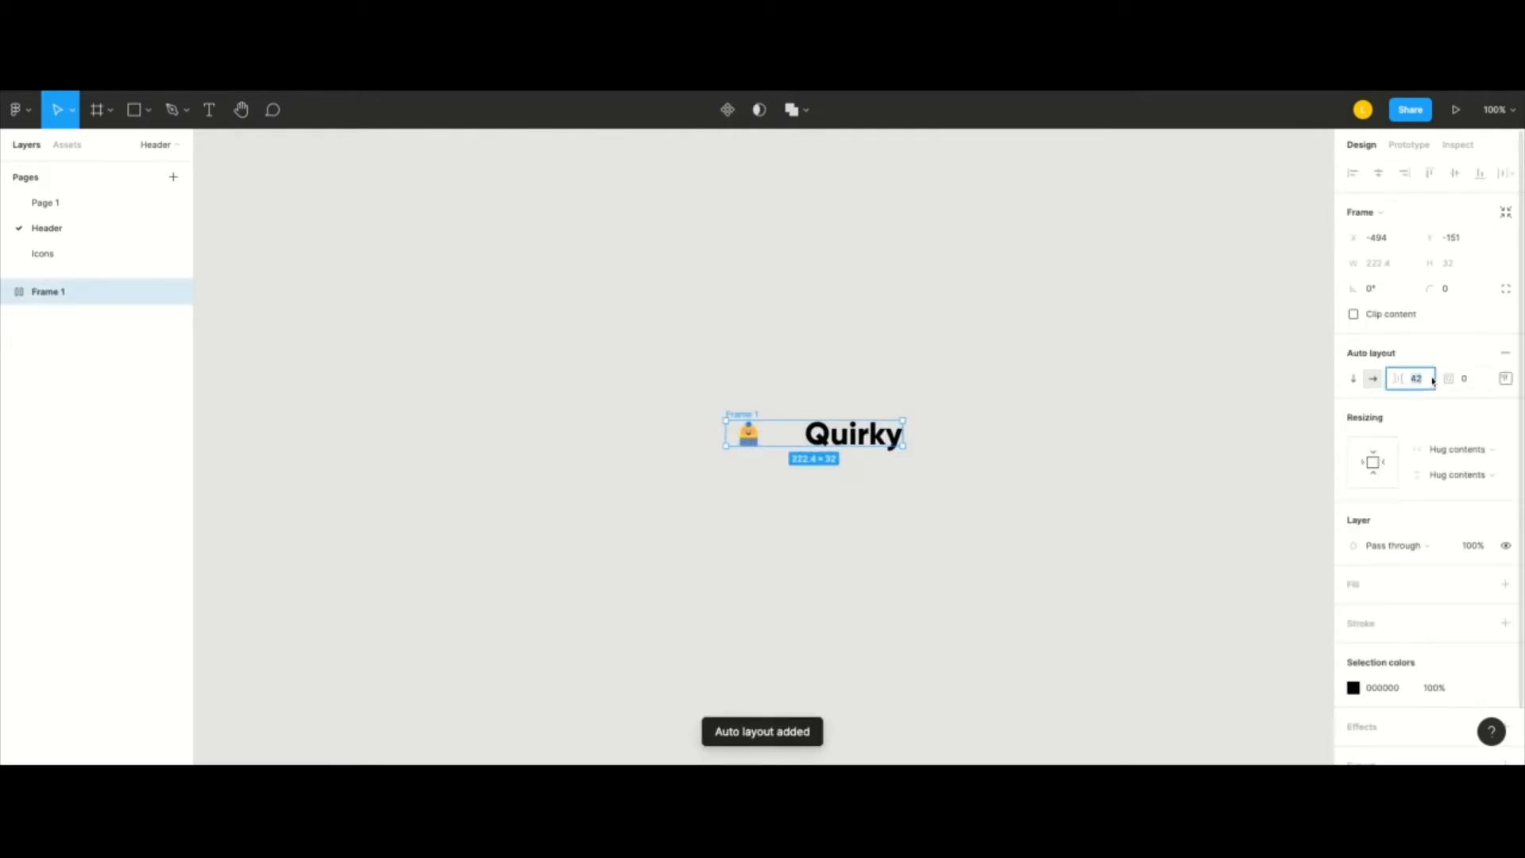
key("Return")
- Align the contents of the logo's auto layout frame to the left and vertically centered
left_click(1504, 378)
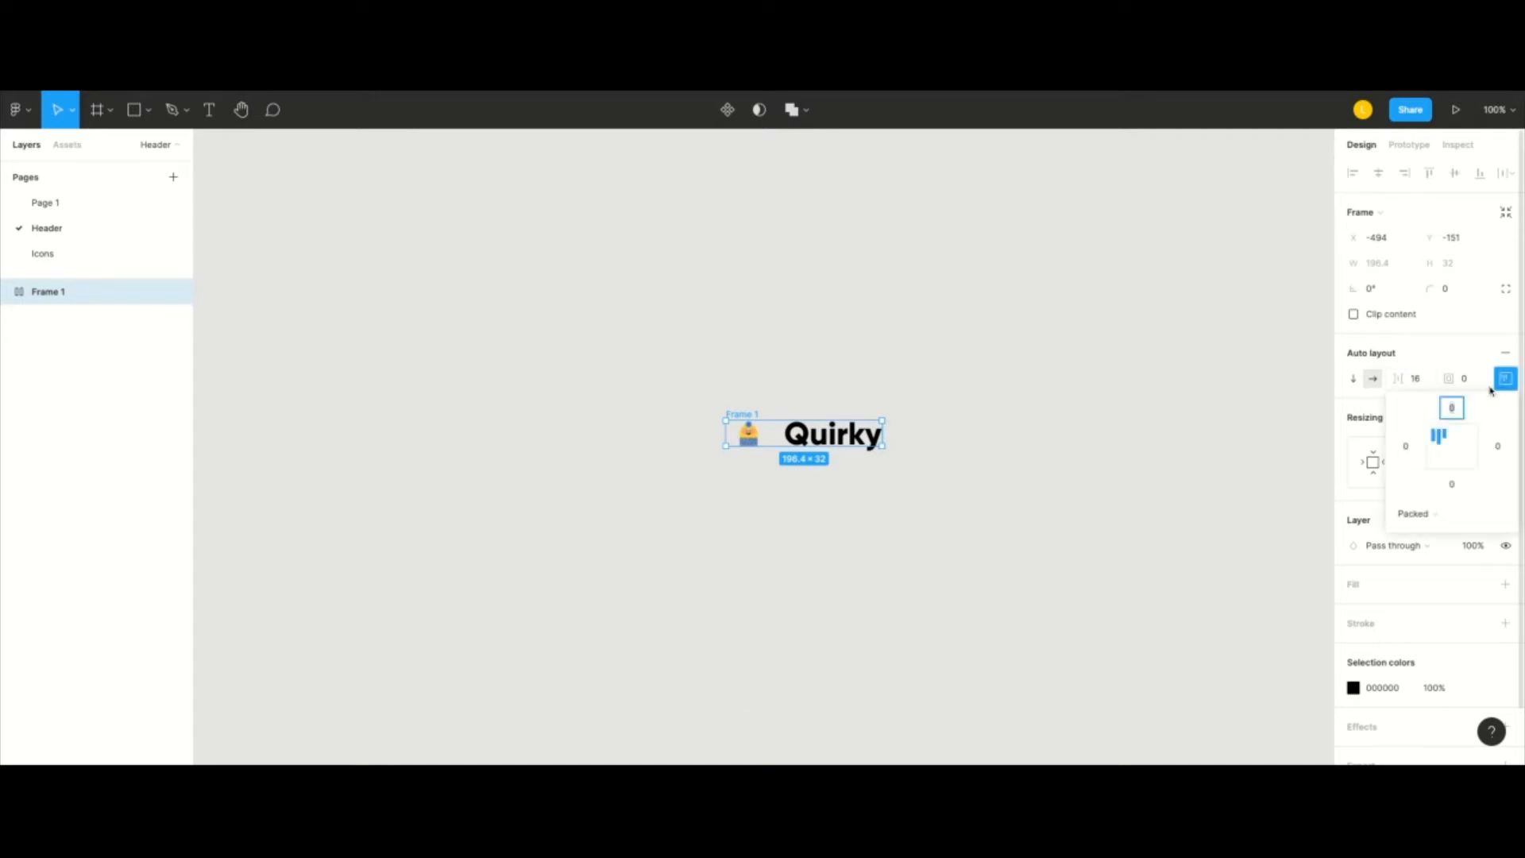
left_click(1436, 442)
left_click(1143, 493)
left_click(749, 450)
left_click(974, 469)
- Add an "About Us" text label on the canvas beside the Quirky logo frame
scroll(974, 534, "right", 5)
scroll(971, 532, "right", 5)
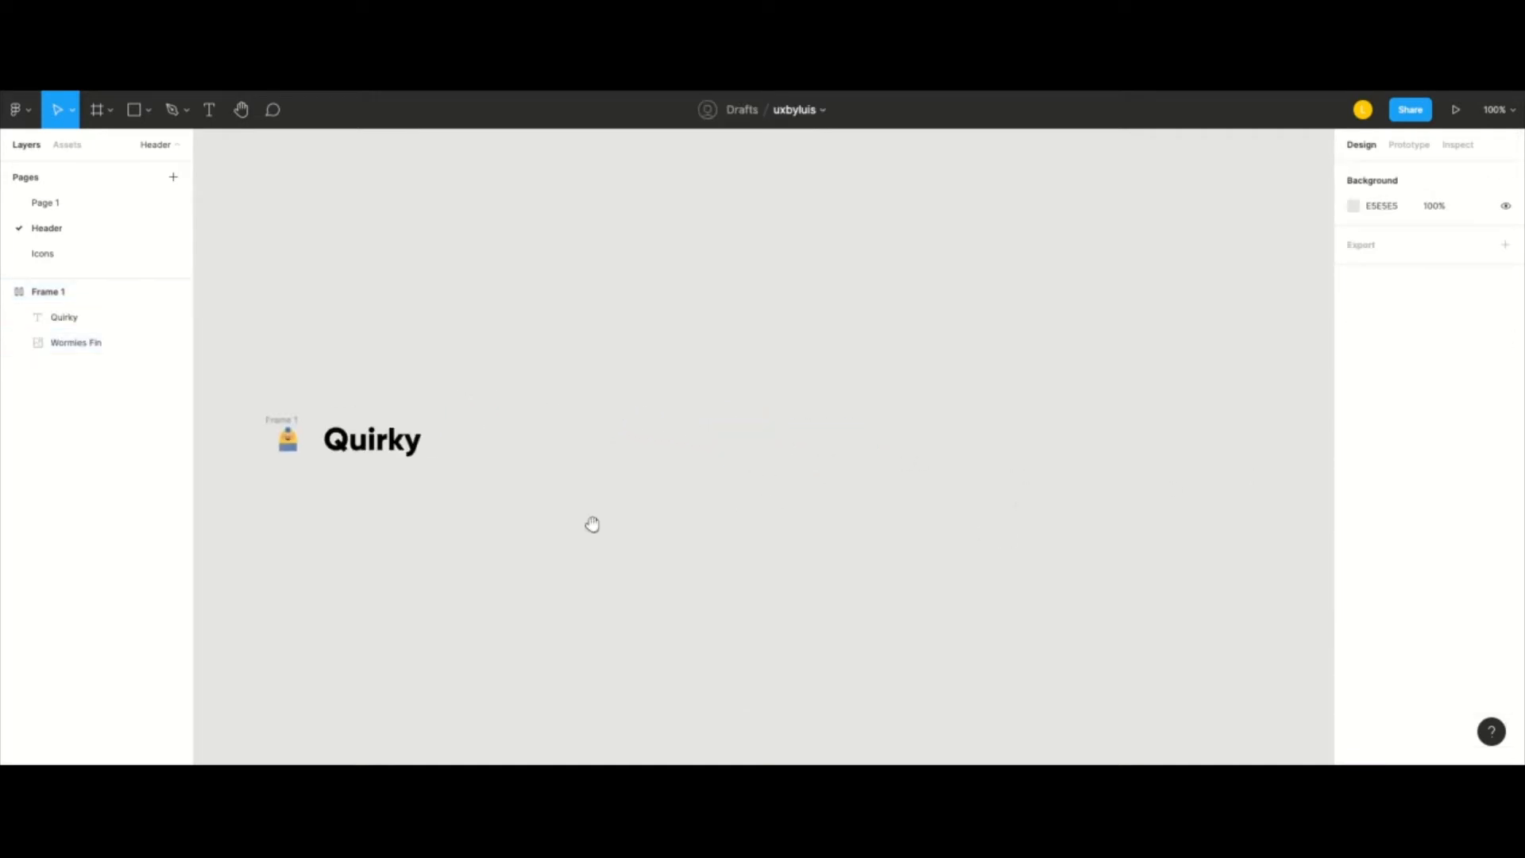
key("t")
left_click(599, 443)
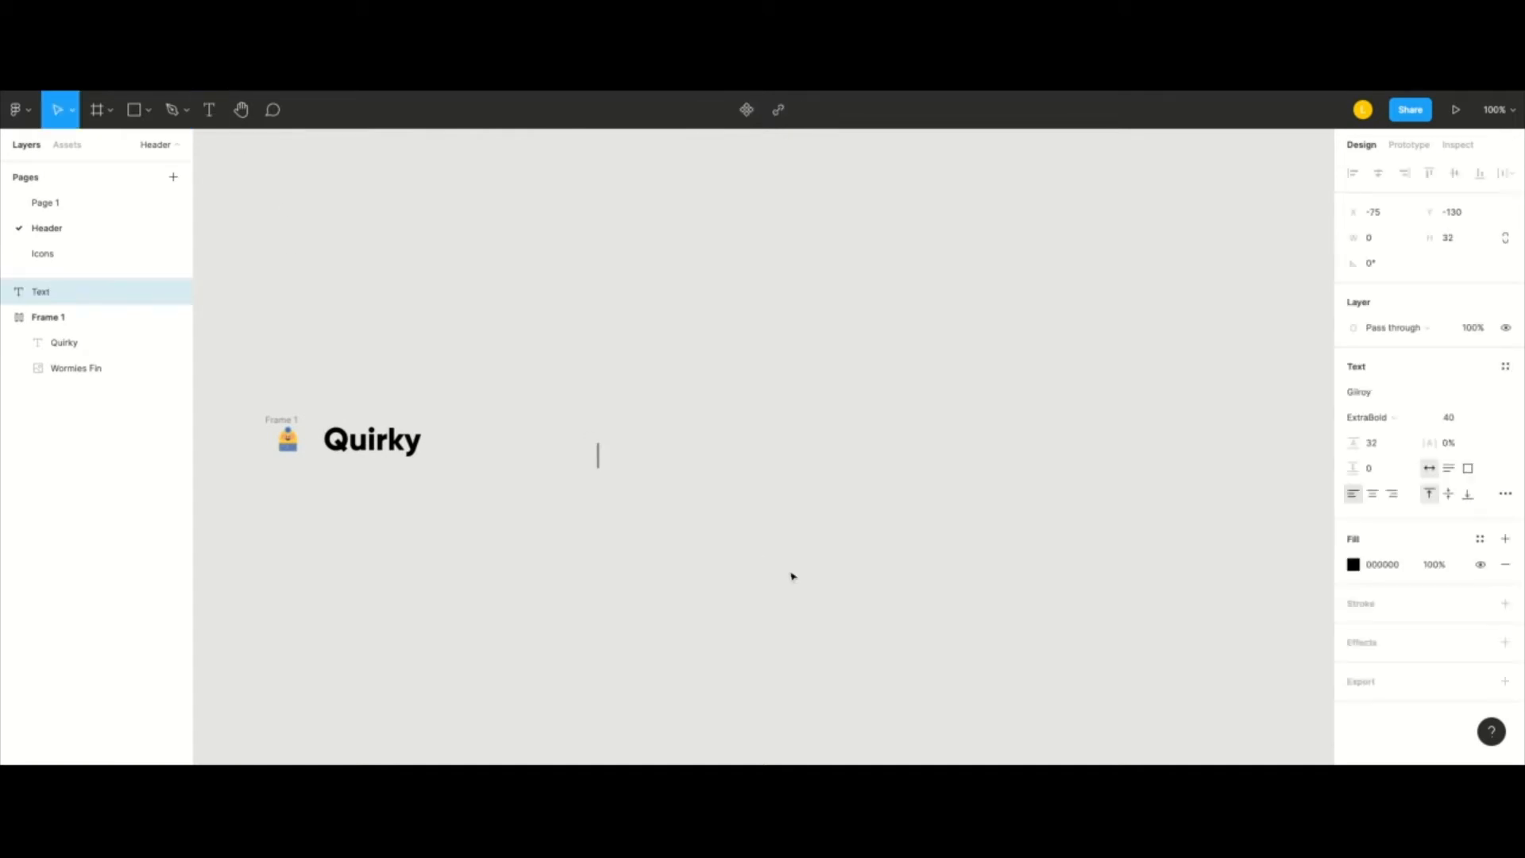
type("About Use")
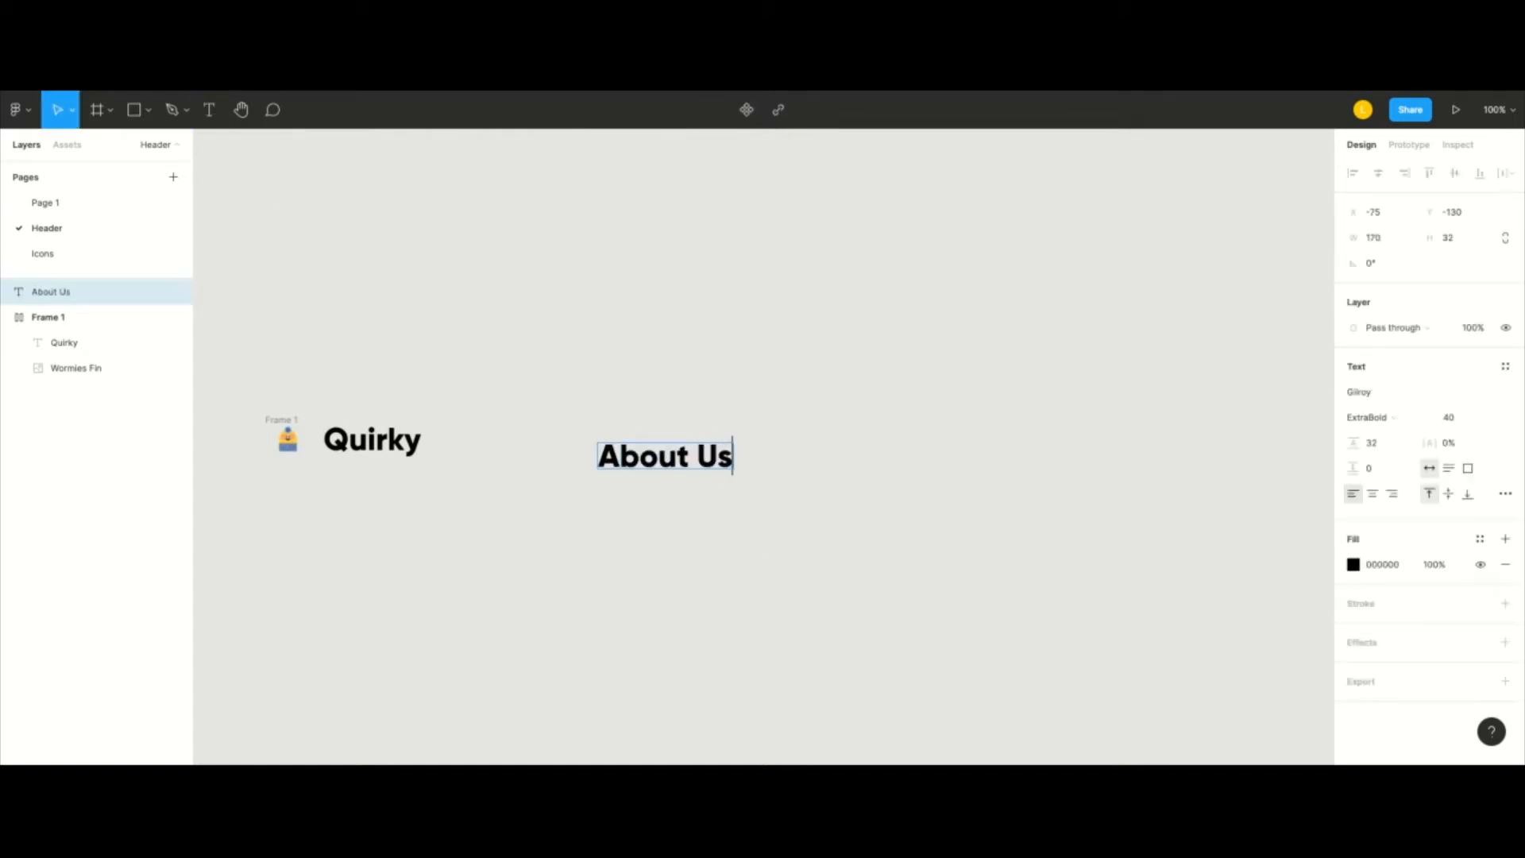
key("BackSpace")
key("Left")
key("Left")
key("Left")
- Set the font size of the About Us label to 32
triple_click(689, 457)
left_click(1462, 420)
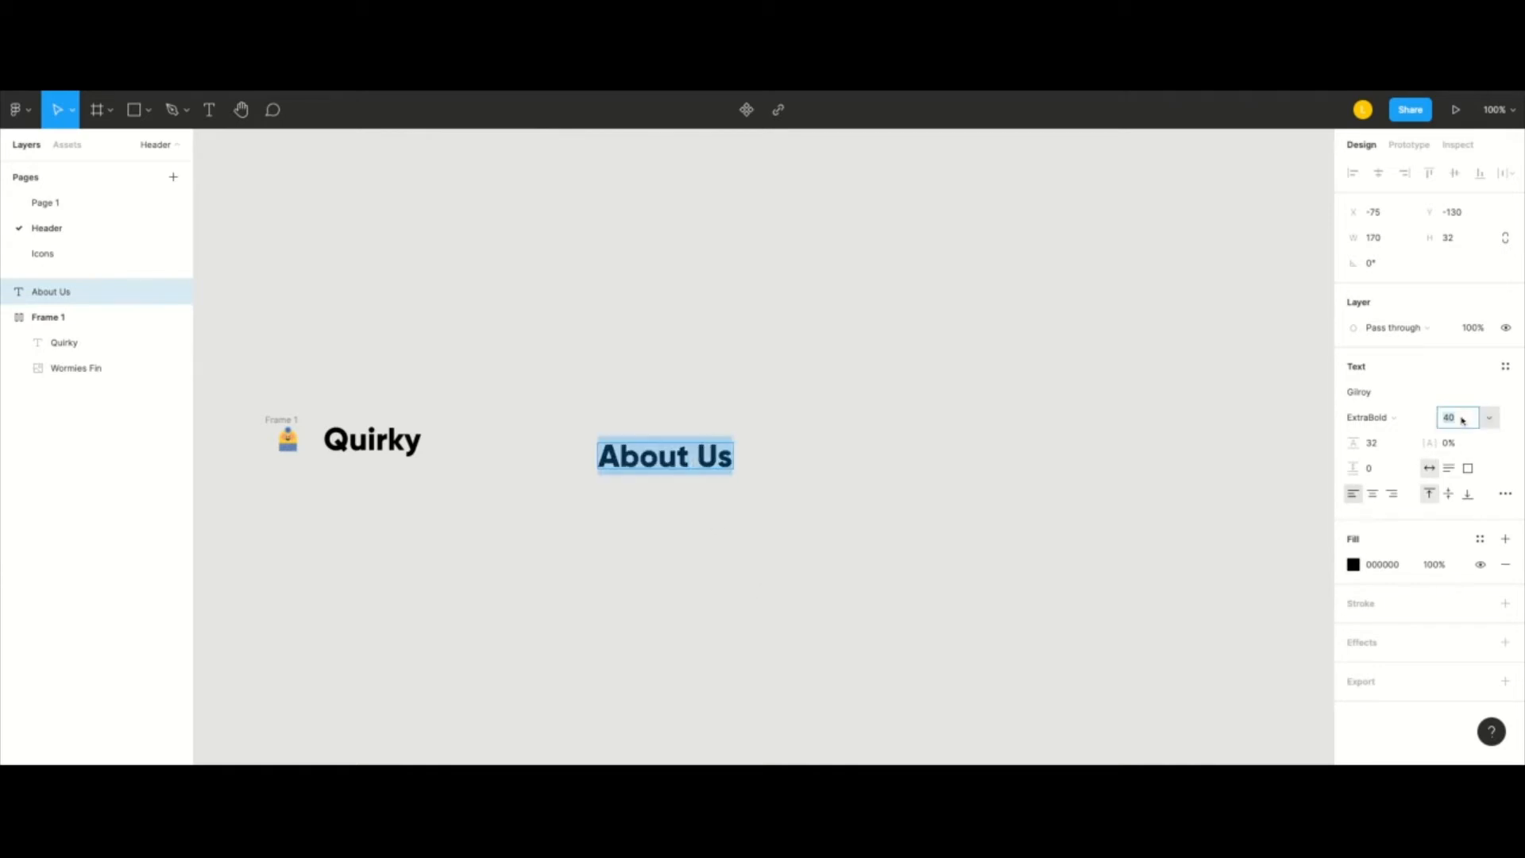
type("32")
key("Return")
left_click(655, 464)
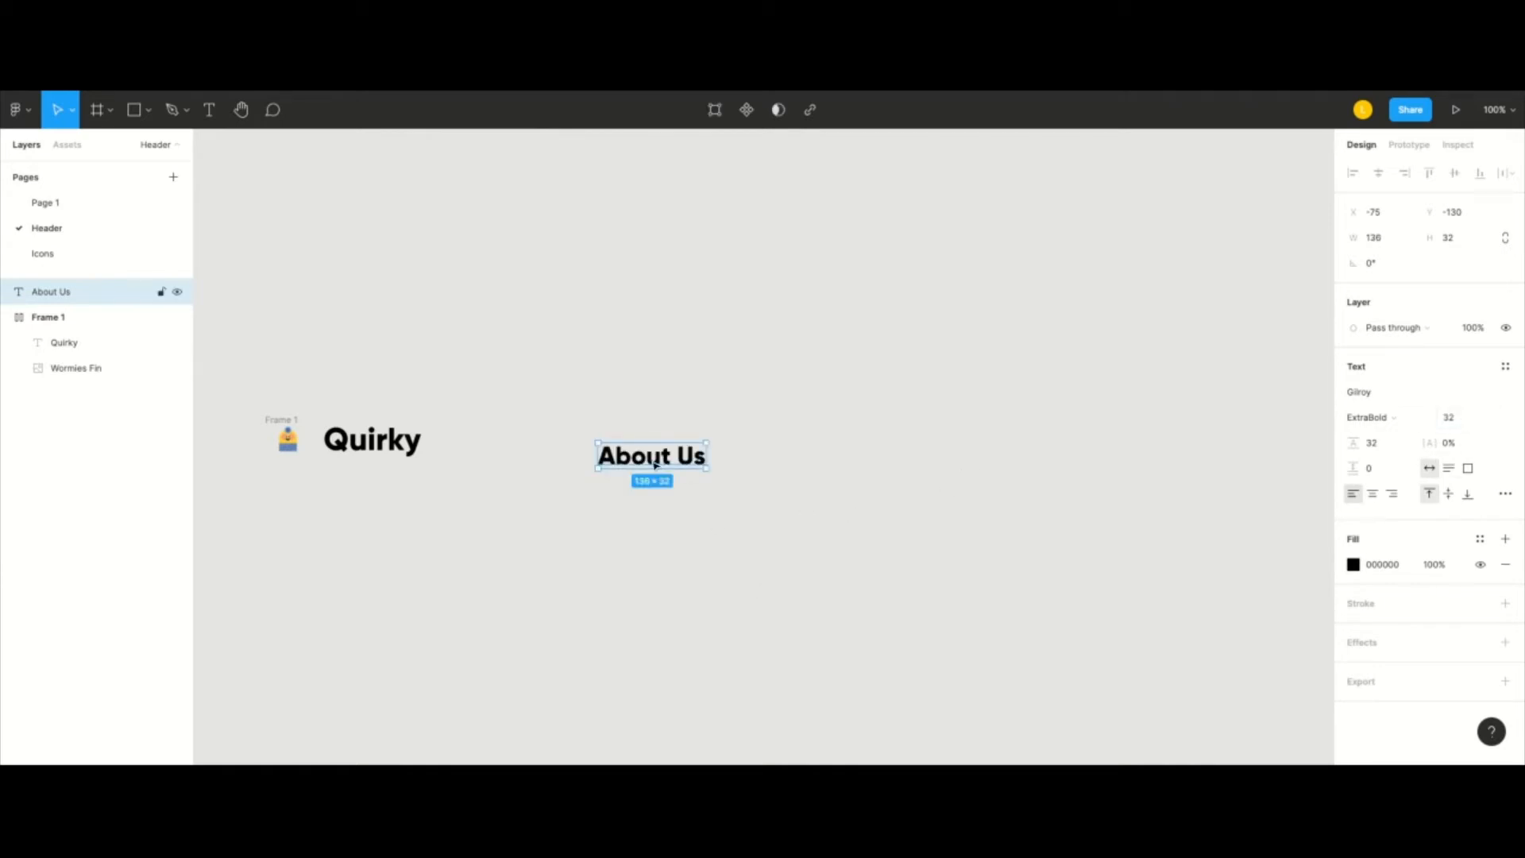
- Duplicate the About Us label beside the original and change the copy's text to "Our Mission"
key("ctrl+v")
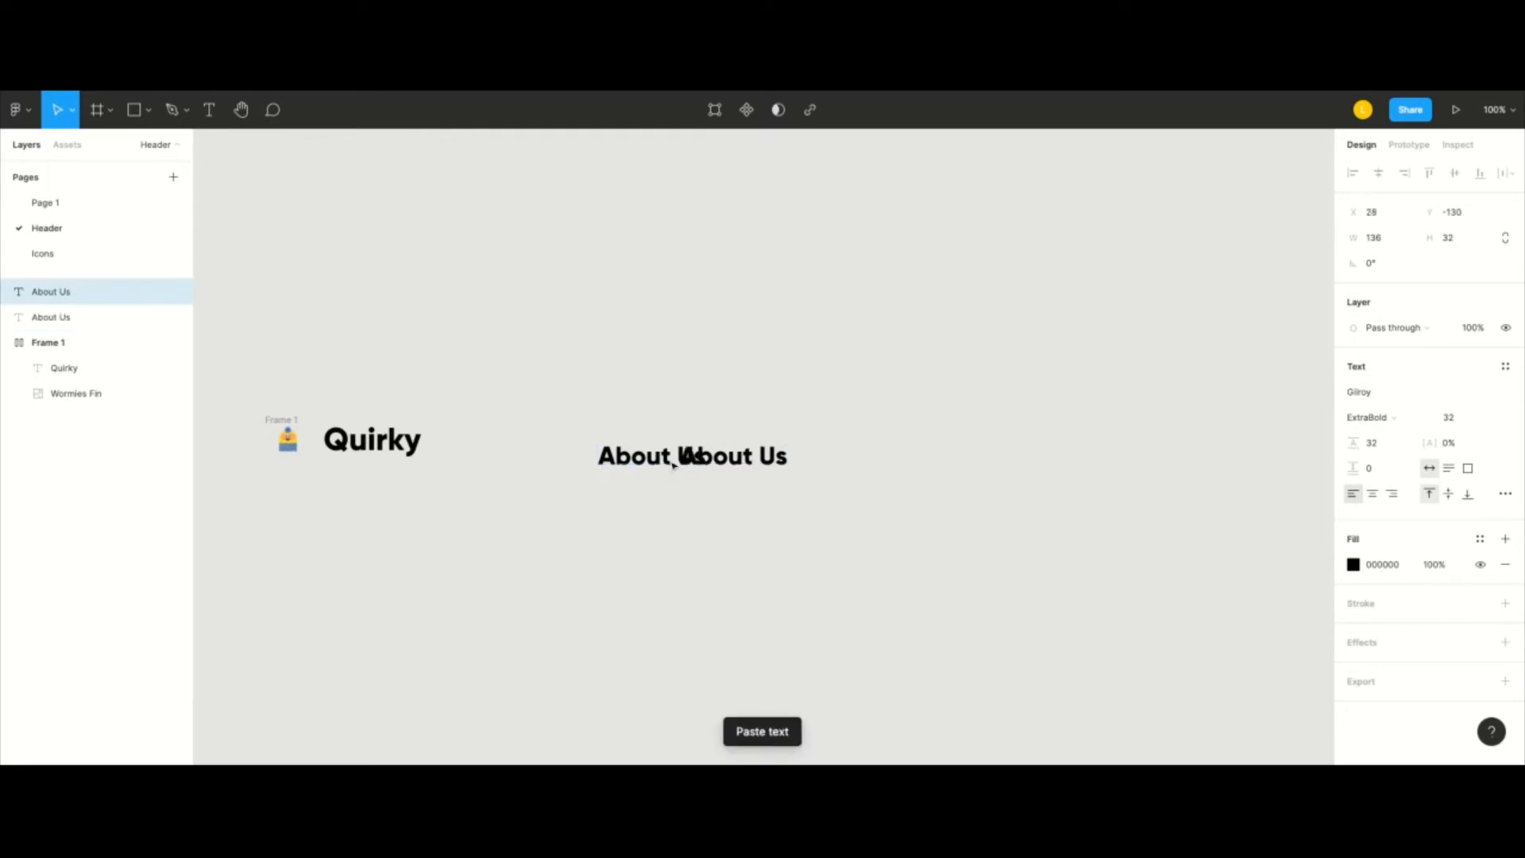
type("Ou")
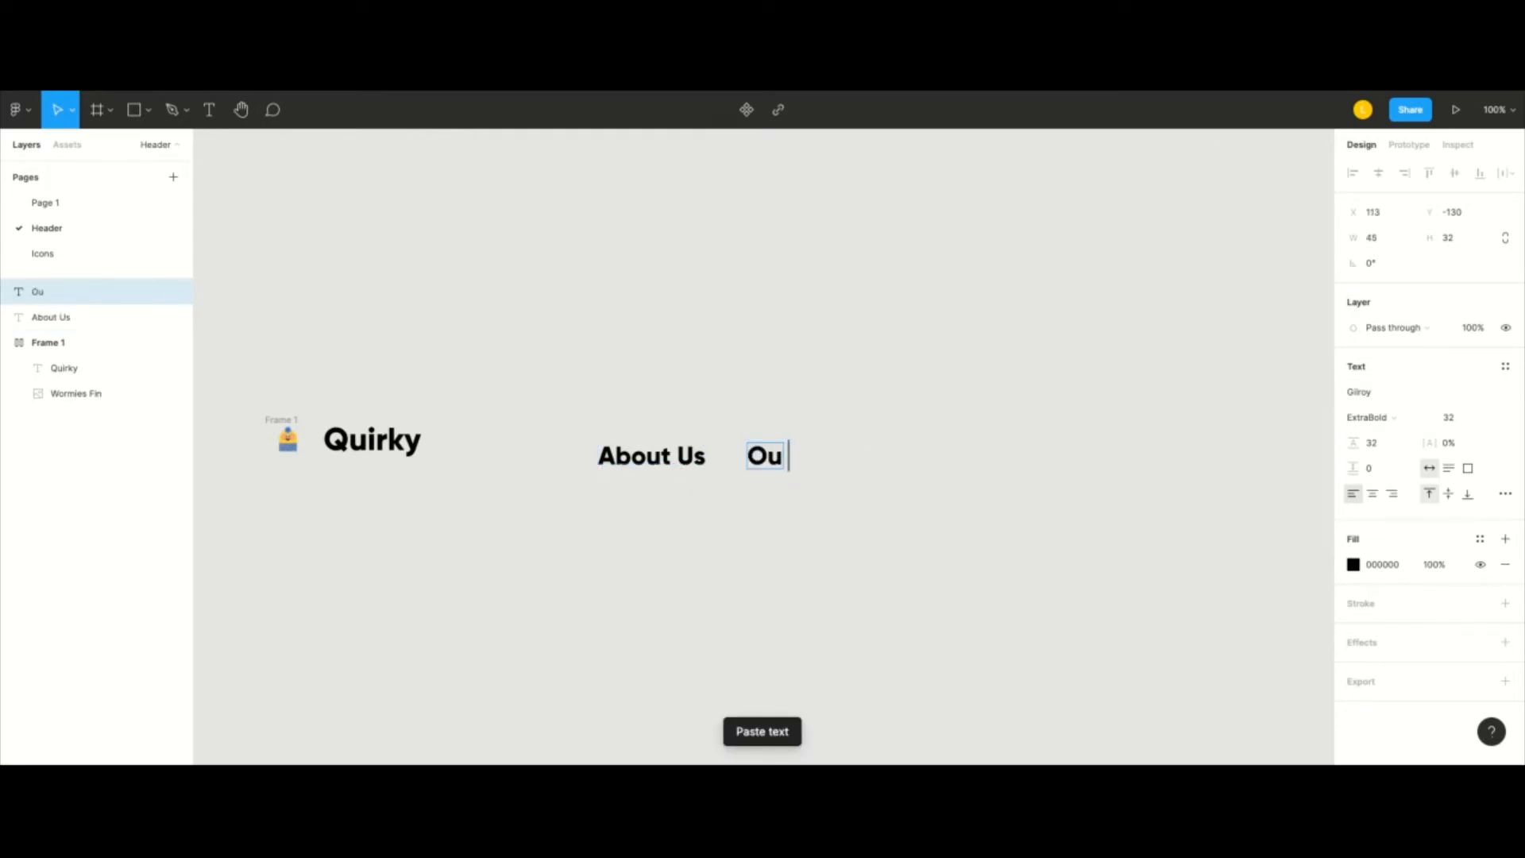
type("r Mission")
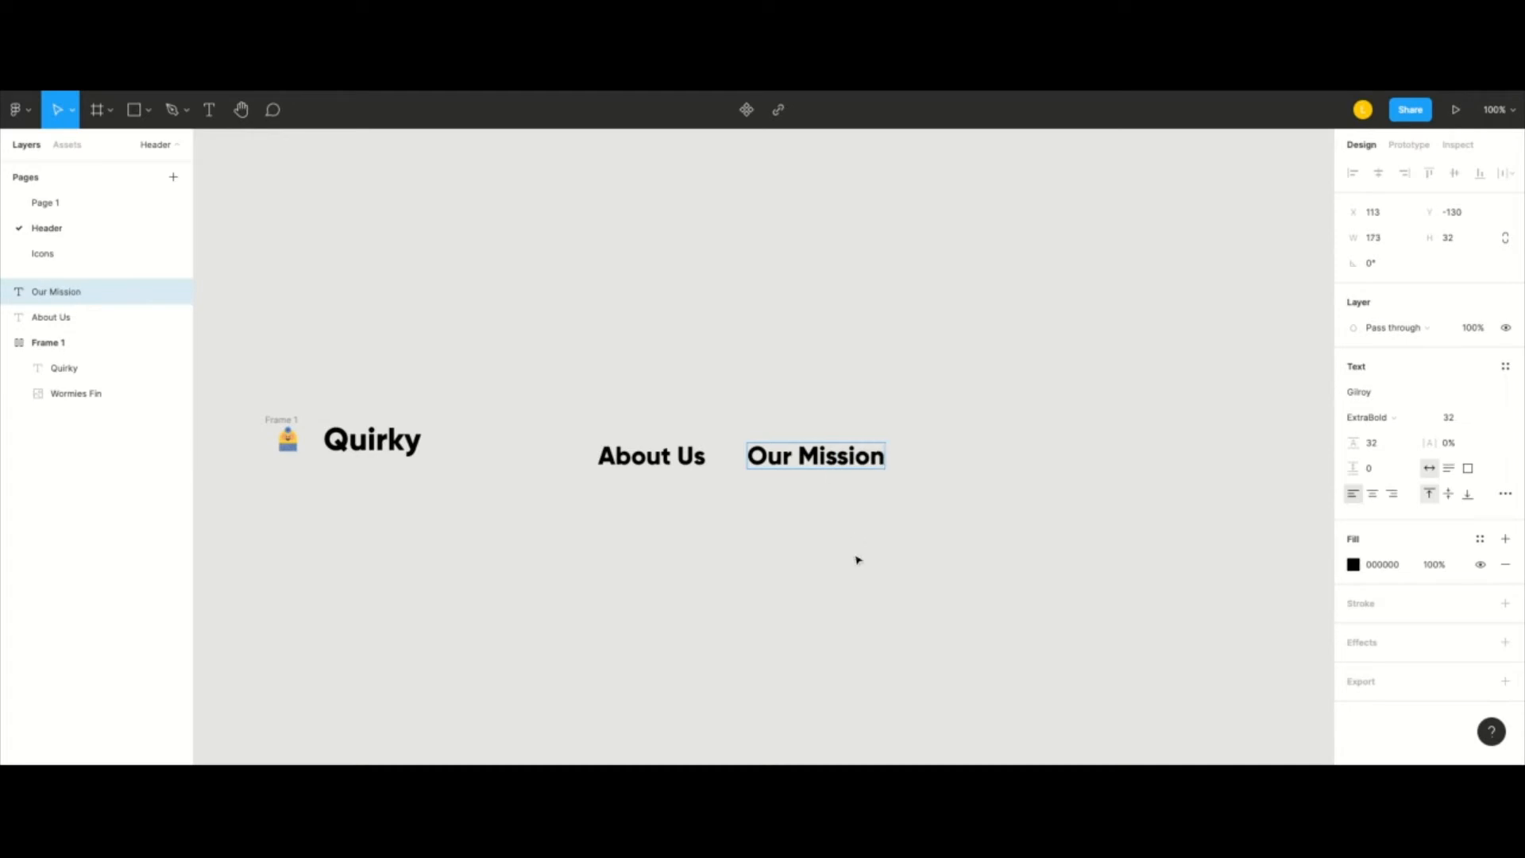
key("Escape")
- Duplicate the Our Mission label, place the copy beside it and change its text to "Products"
key("ctrl+v")
left_click_drag(838, 462, 1022, 461)
double_click(1022, 462)
type("Products")
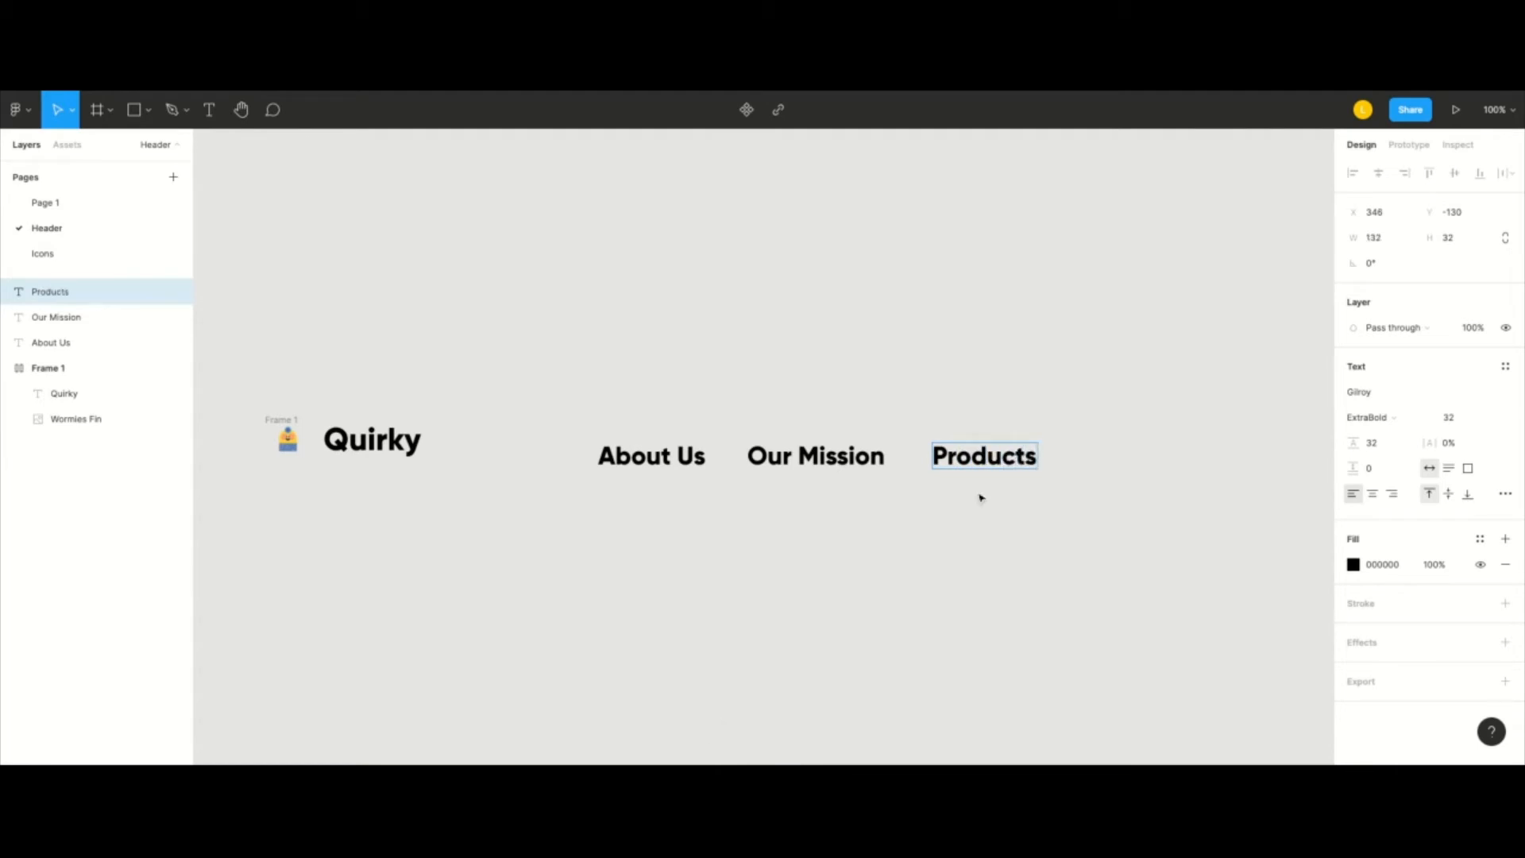
key("Escape")
- Wrap the About Us, Our Mission and Products labels in a horizontal auto layout, trying 40 and 48 spacing before setting 56
left_click_drag(565, 429, 1070, 501)
key("shift+a")
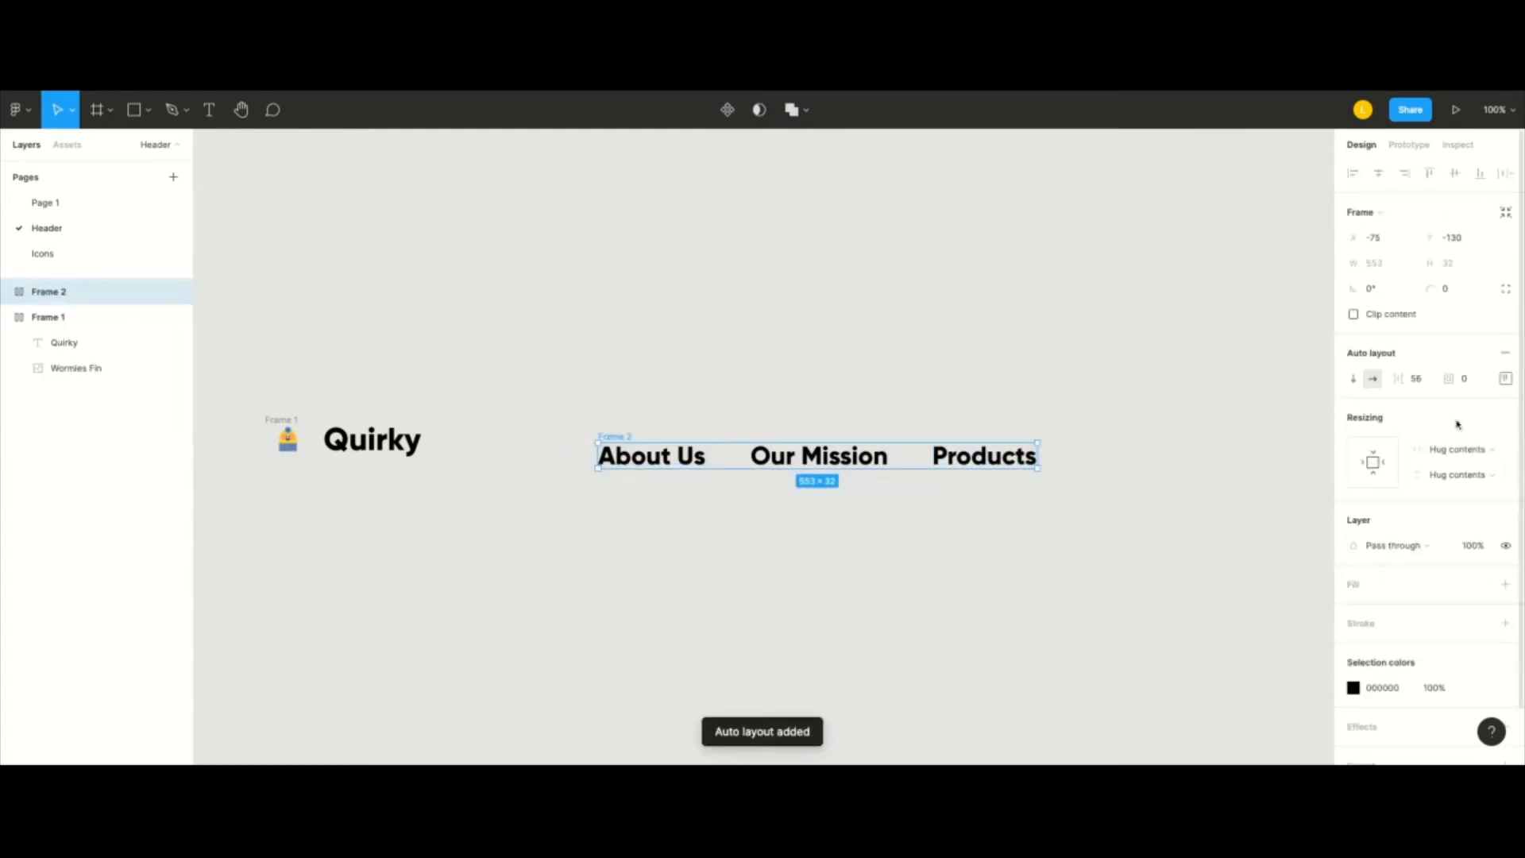
left_click(1425, 380)
type("40")
key("Return")
left_click(1422, 379)
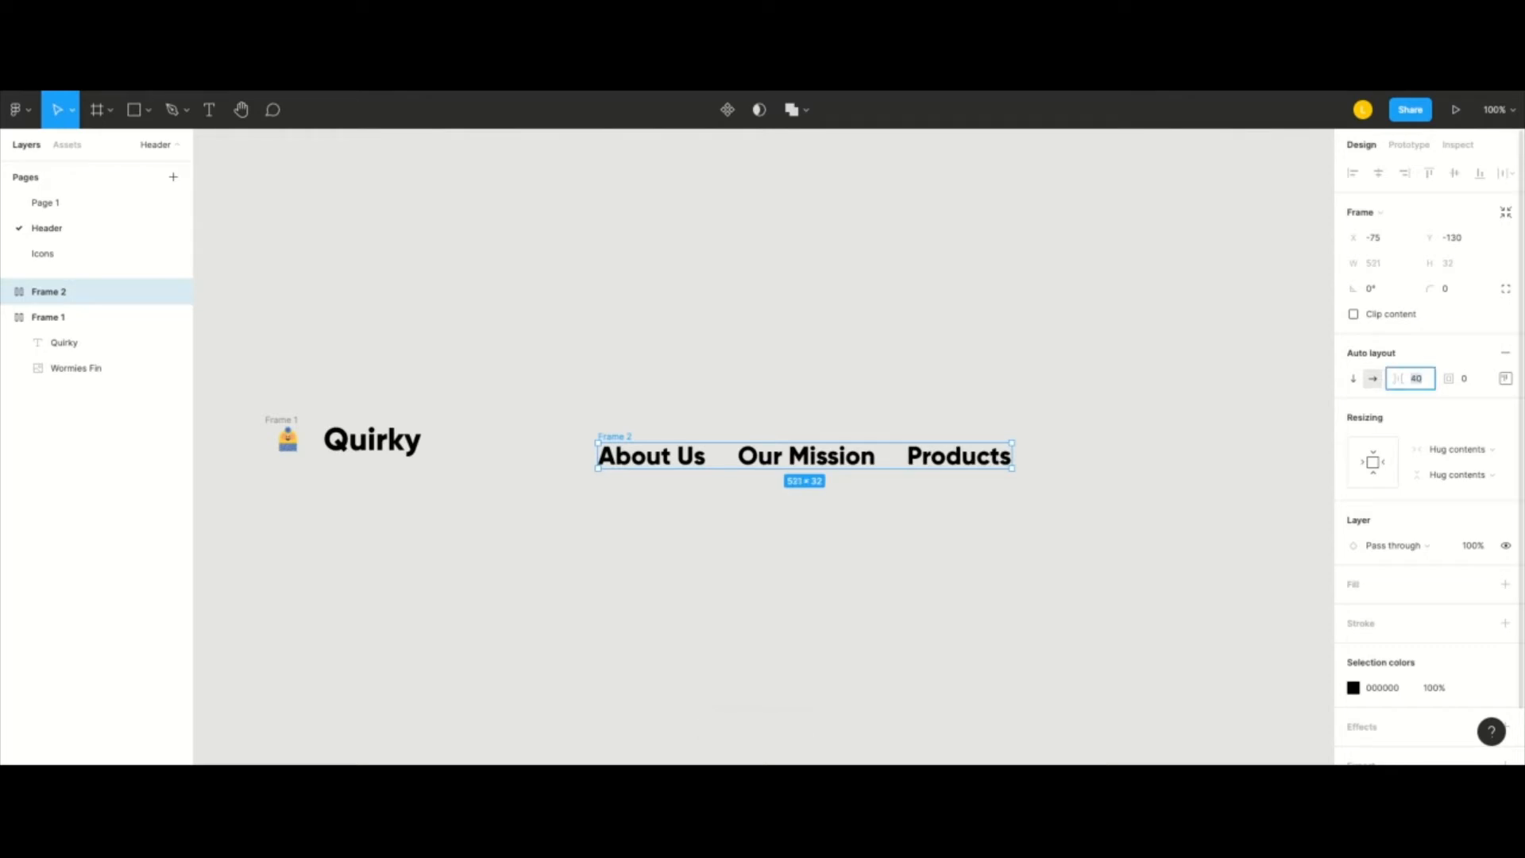
type("48")
key("Return")
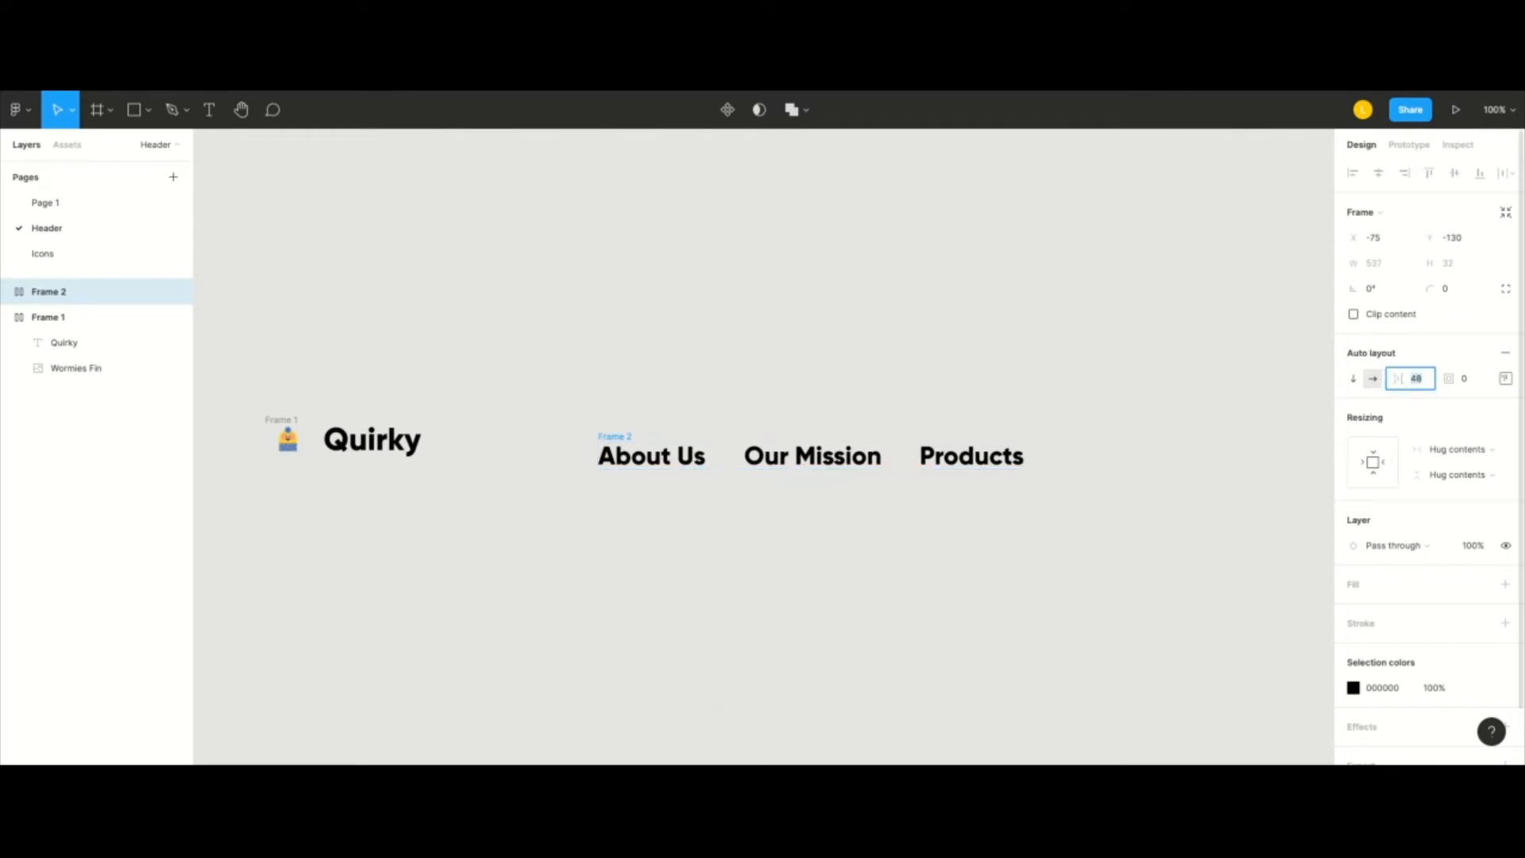
key("Return")
left_click(901, 538)
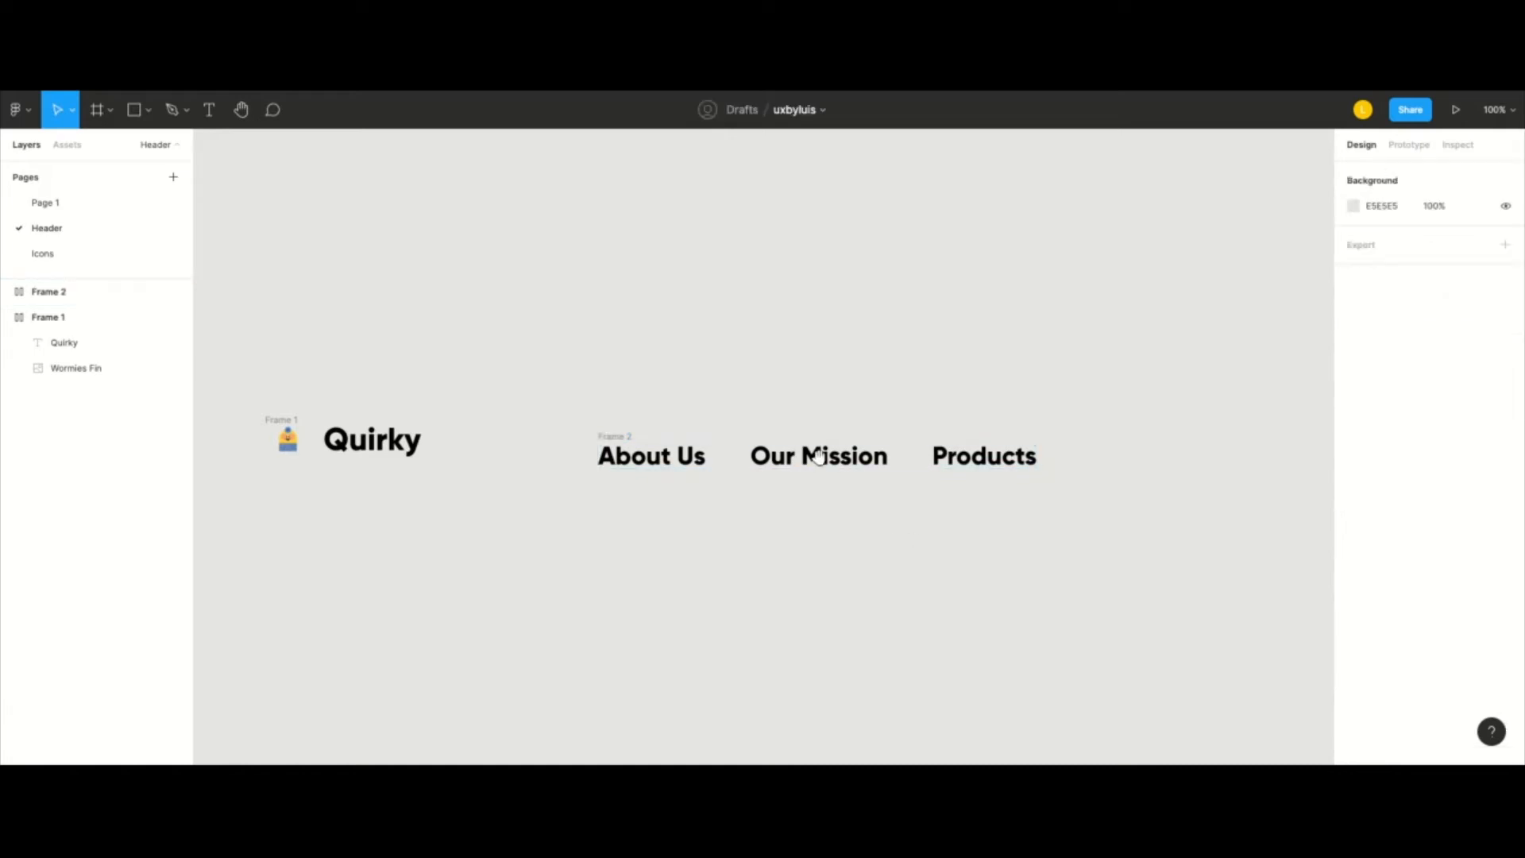
- Rename the frame holding the three navigation labels as "Header Pages"
left_click(626, 441)
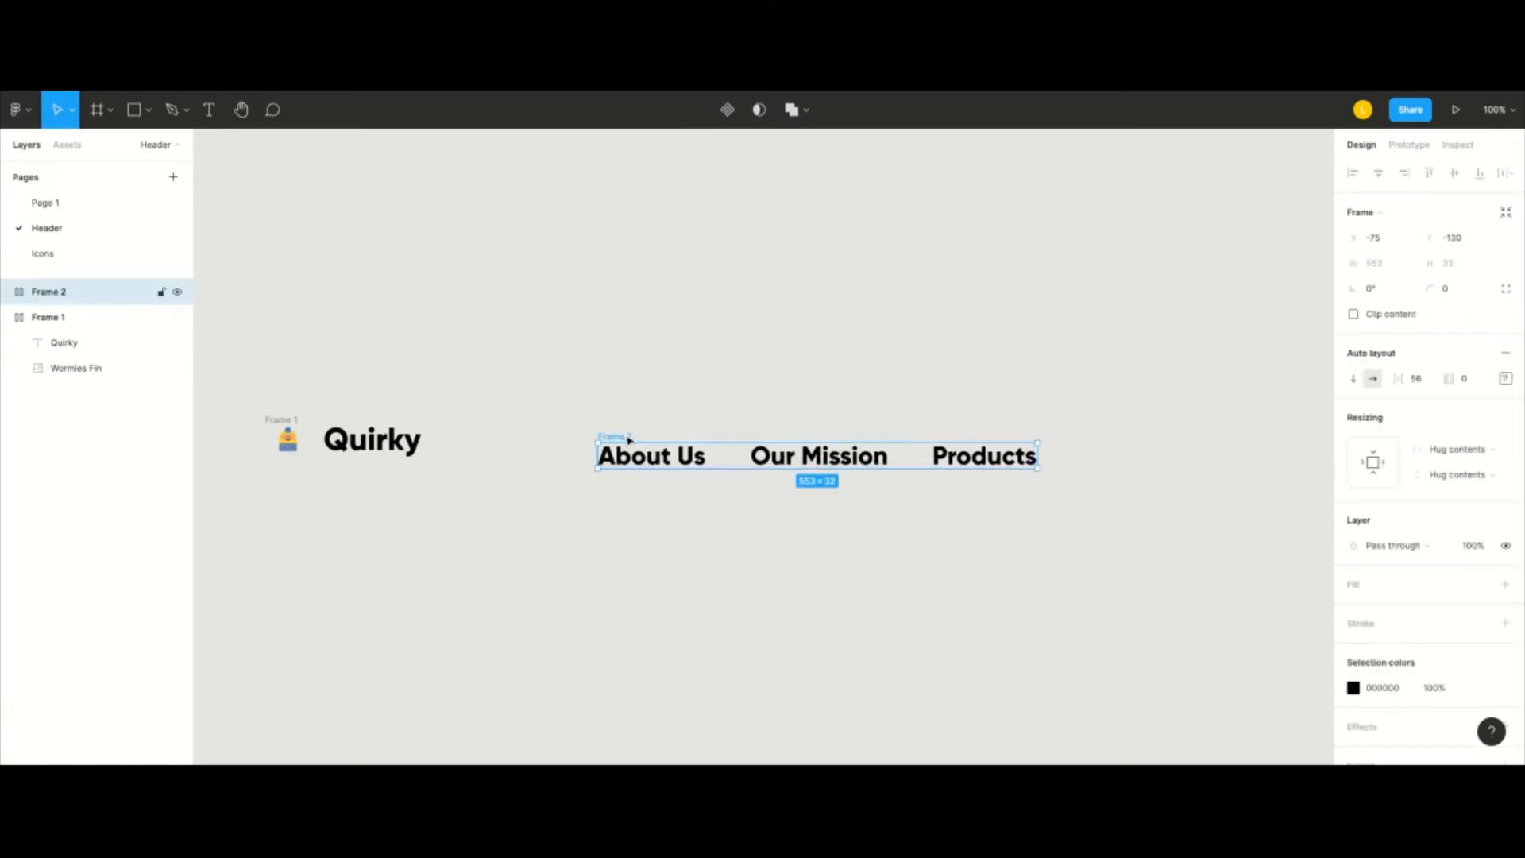
double_click(43, 293)
type("Header Pages")
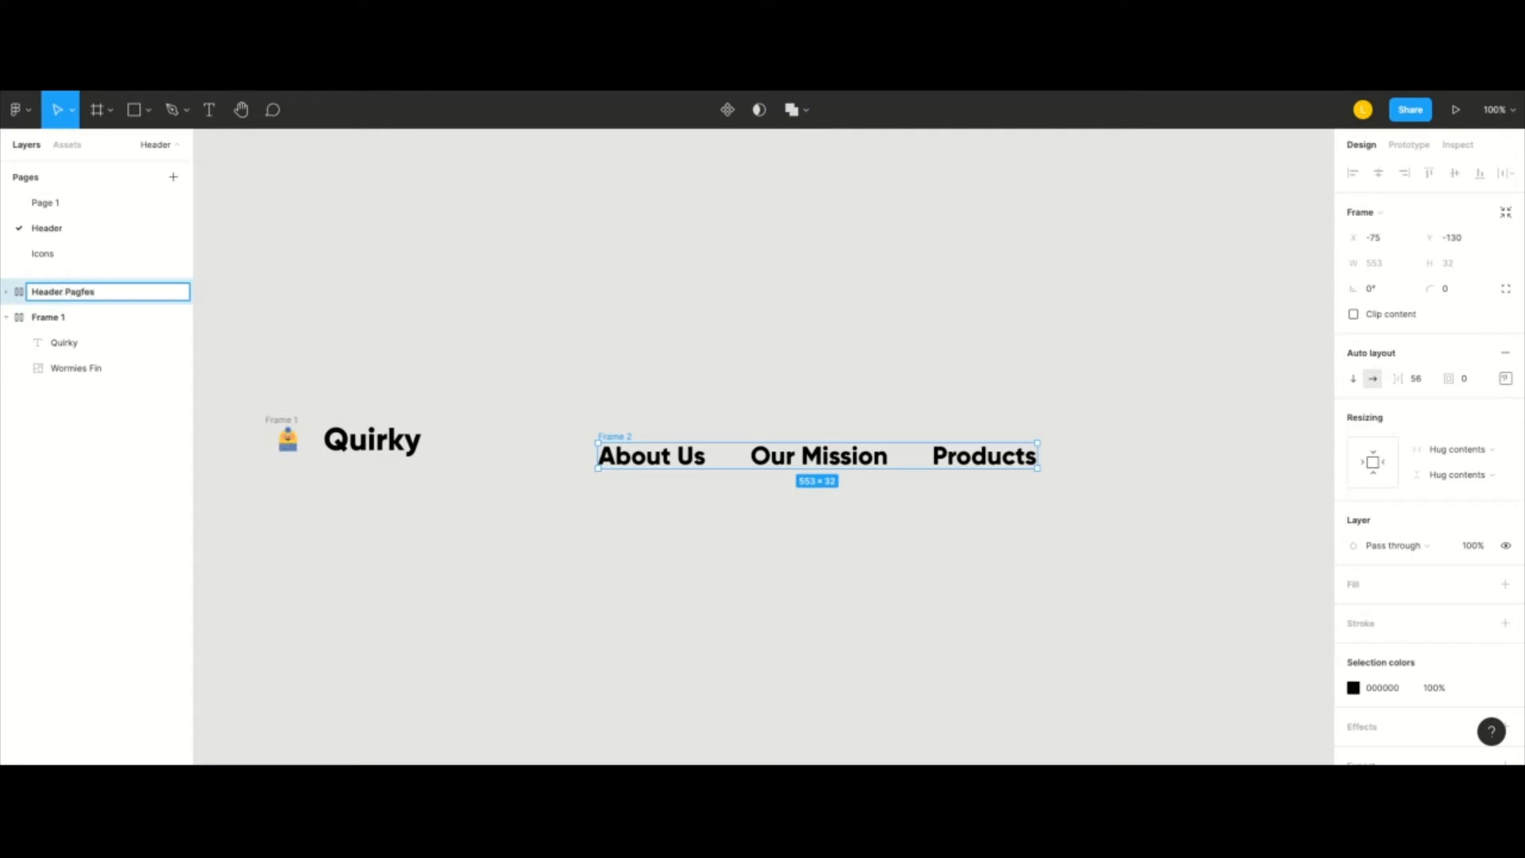
left_click(309, 481)
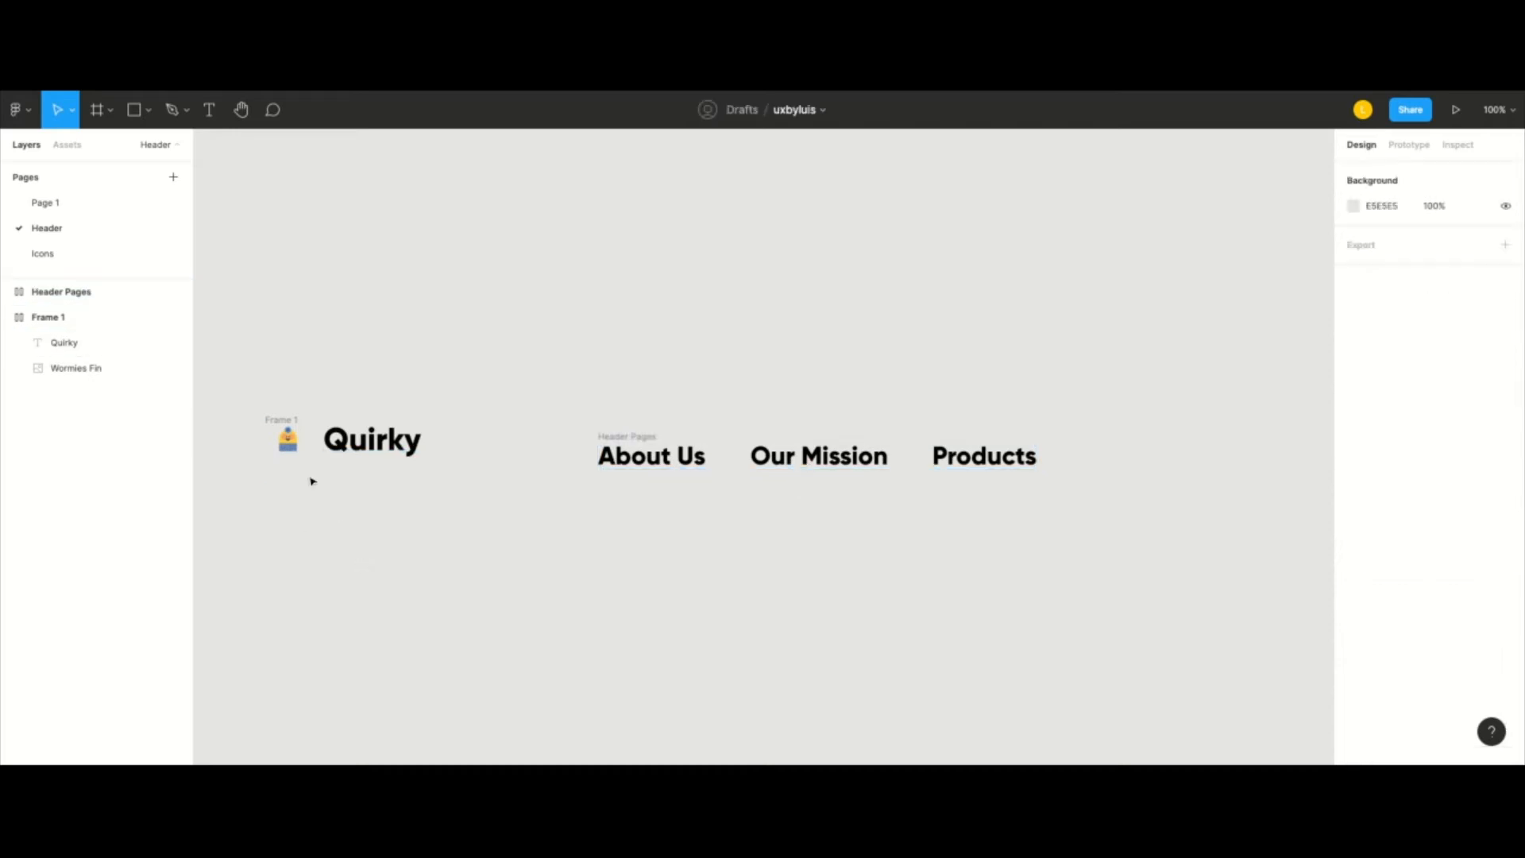
- Rename the frame containing the worm illustration and Quirky text as "Logo/Name"
left_click(111, 317)
double_click(42, 317)
type("Lo")
type("go/Nmae")
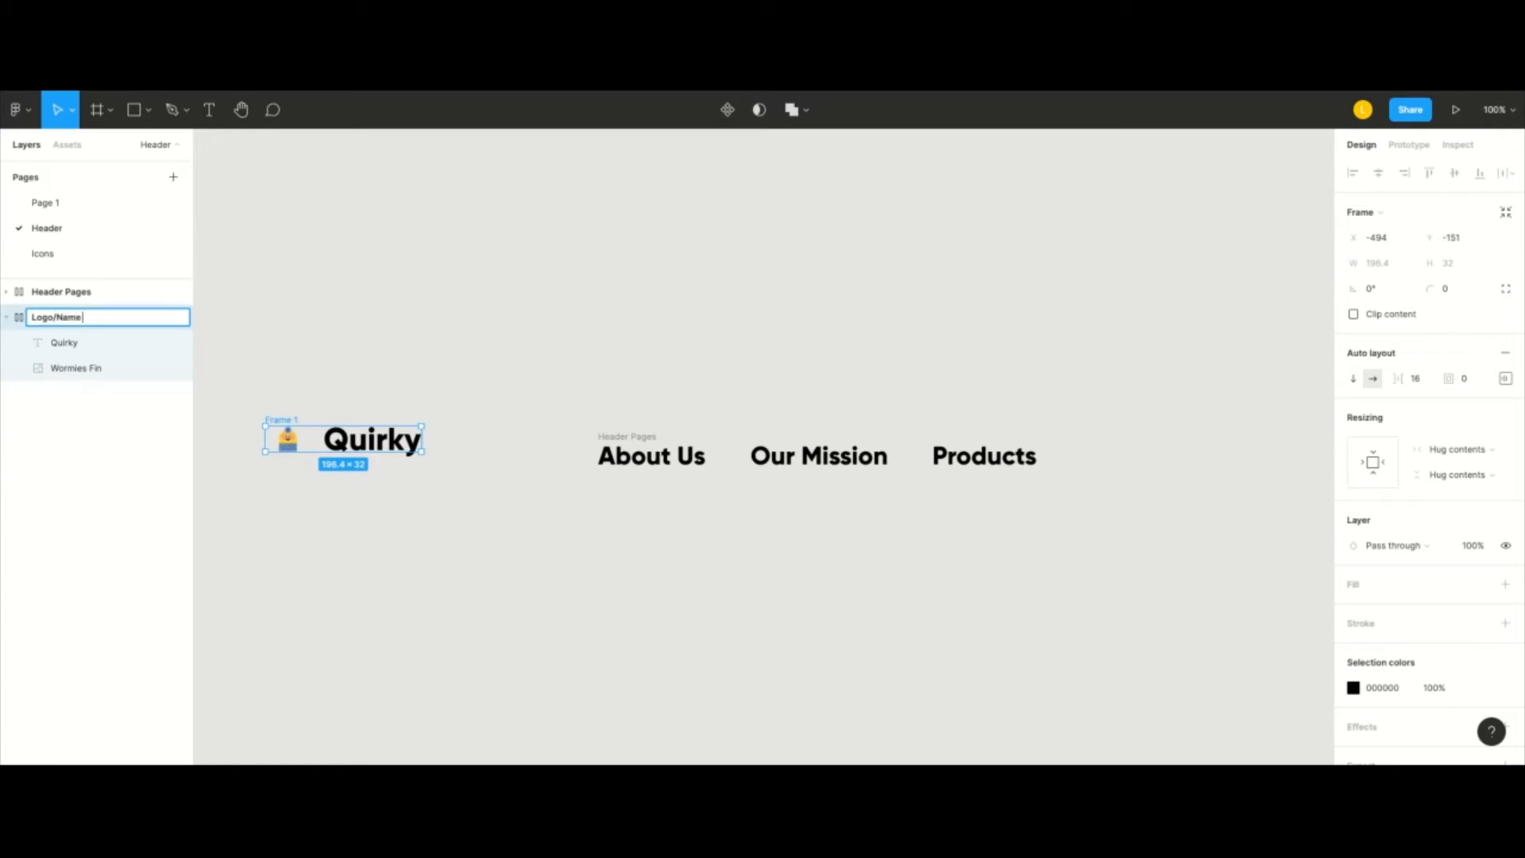
left_click(640, 601)
- Add a "Sign Up" text label on the canvas beyond the Products label
scroll(640, 601, "down", 5)
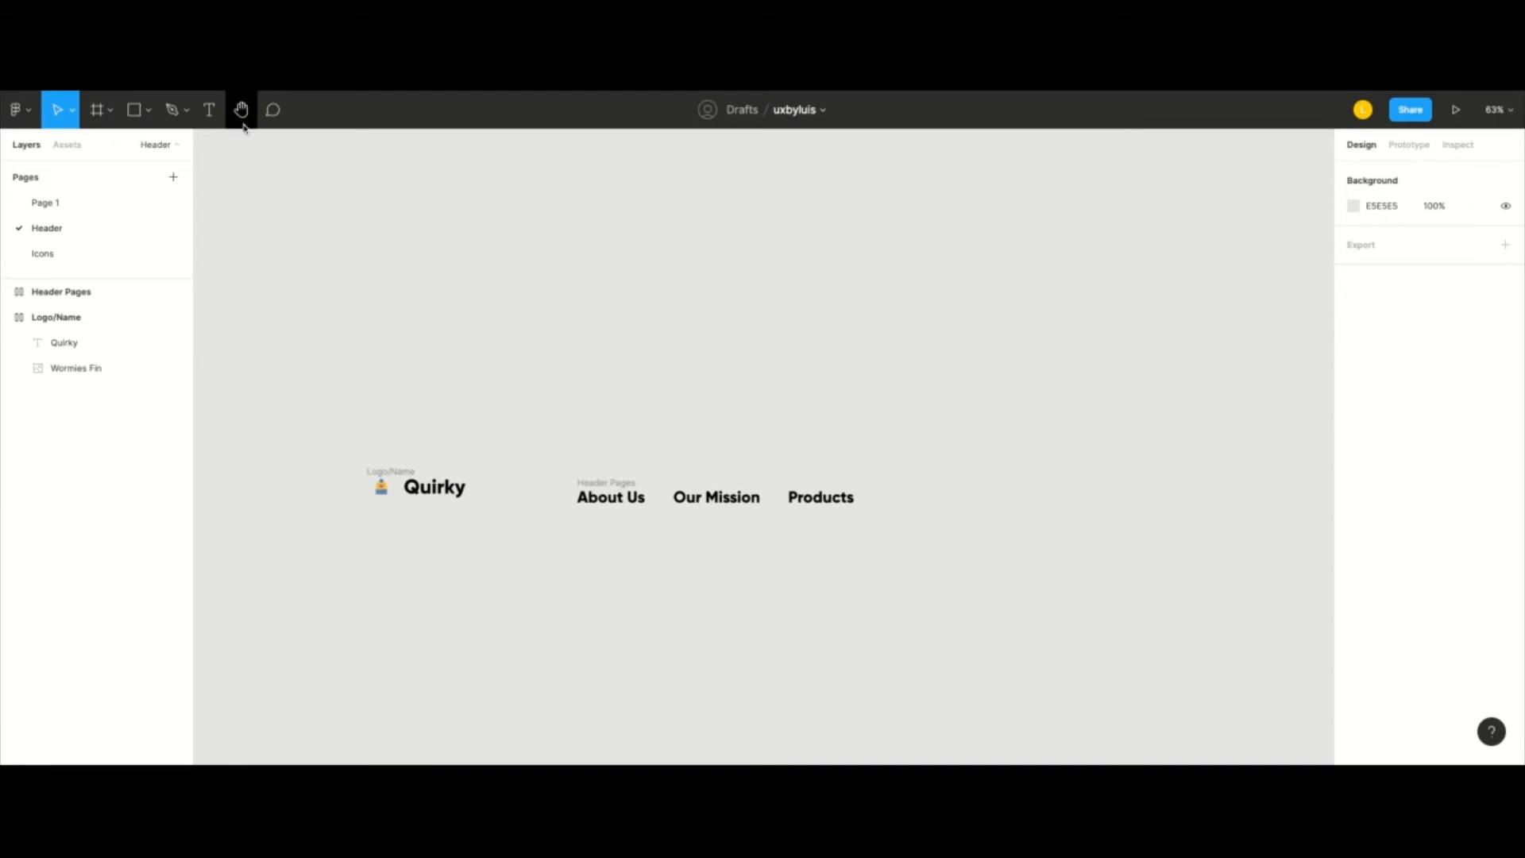
left_click(209, 109)
left_click(923, 493)
type("Sin")
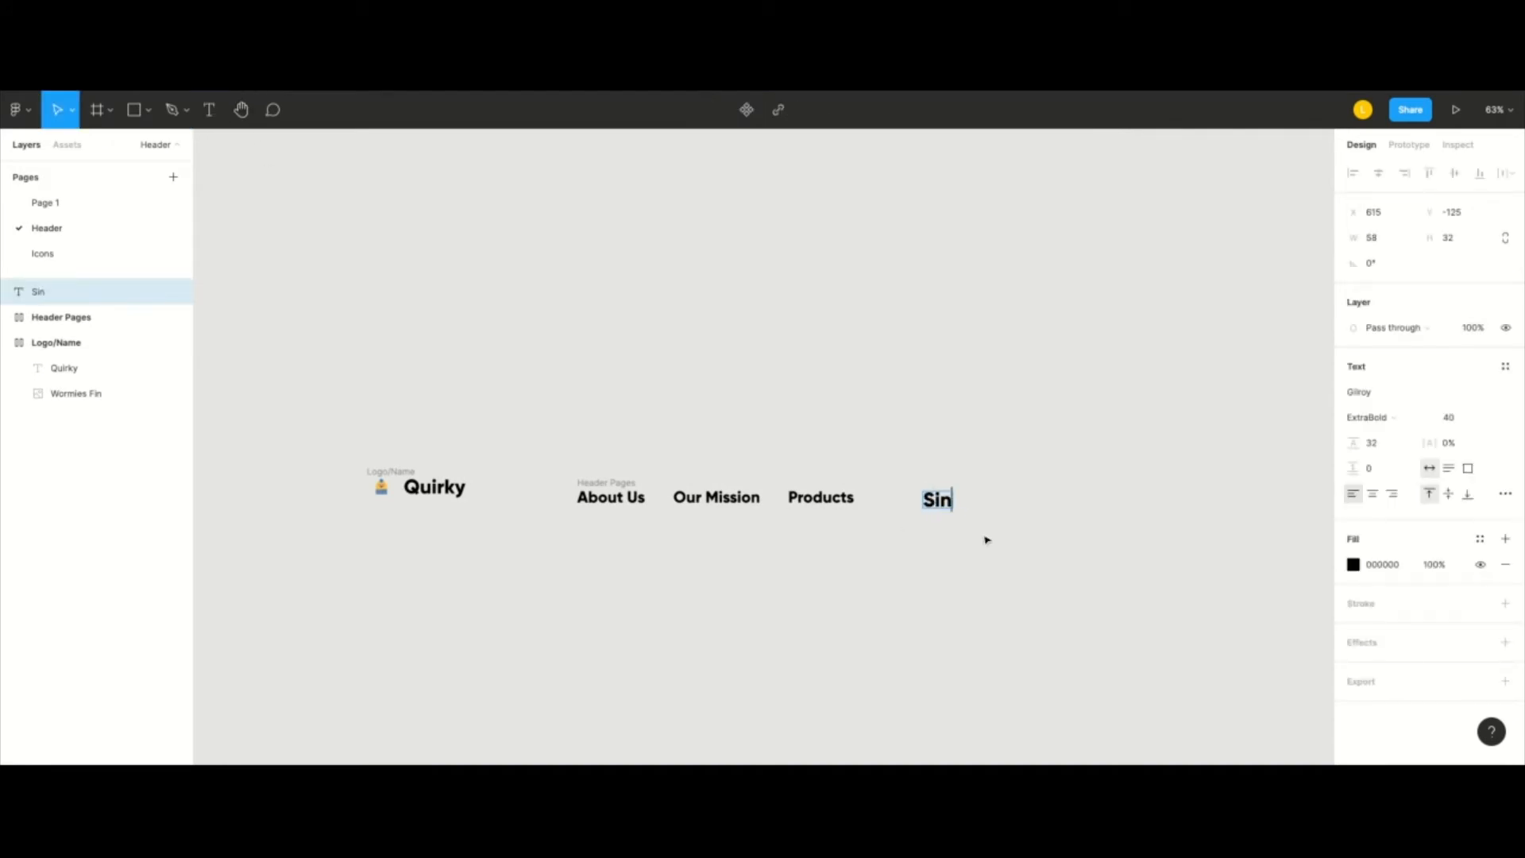
key("BackSpace")
type("gn Up")
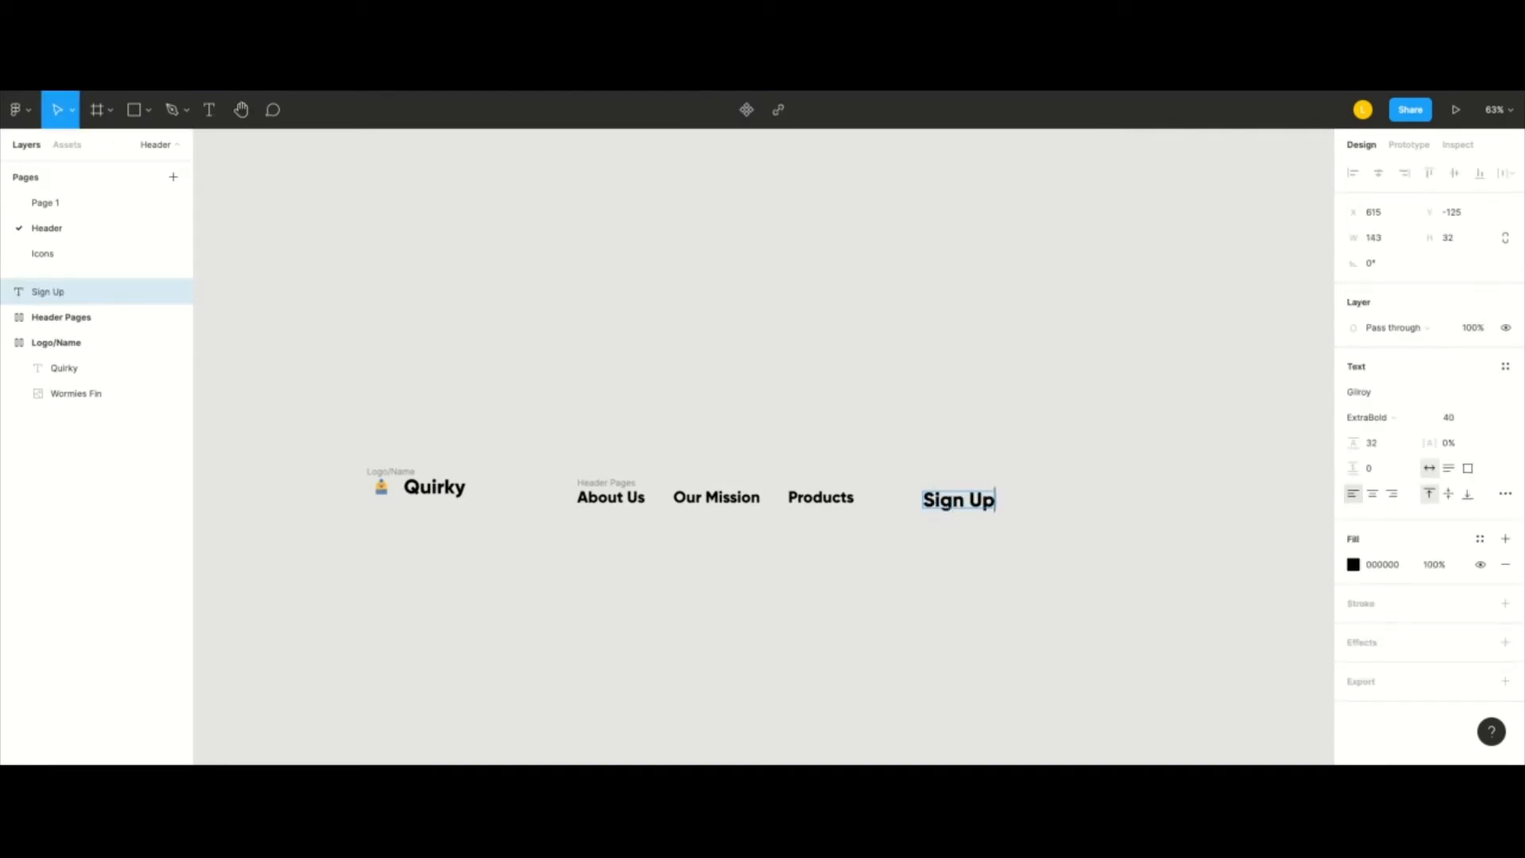
key("Escape")
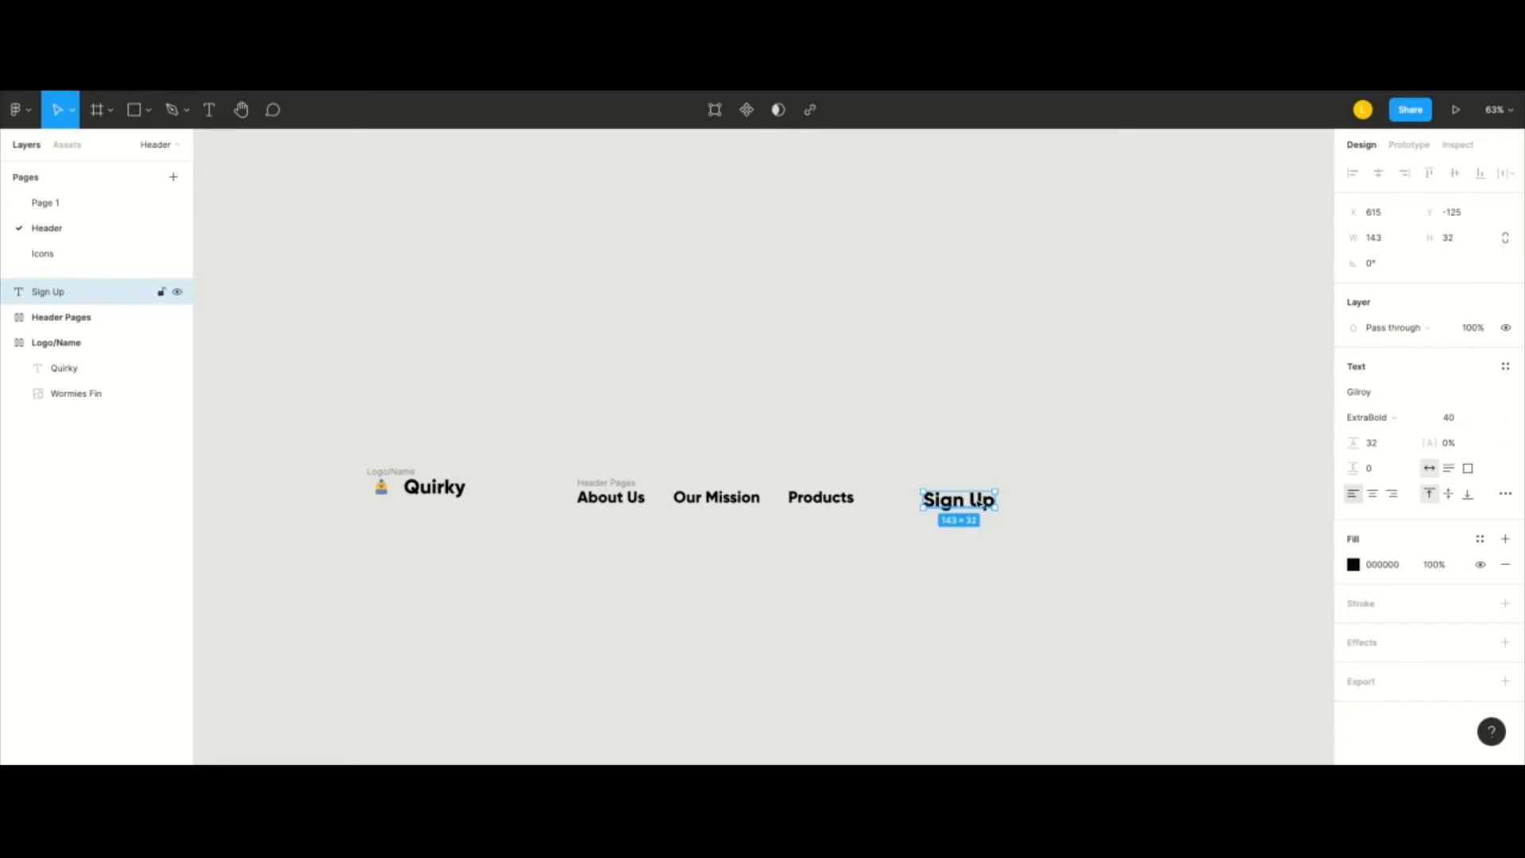
key("Return")
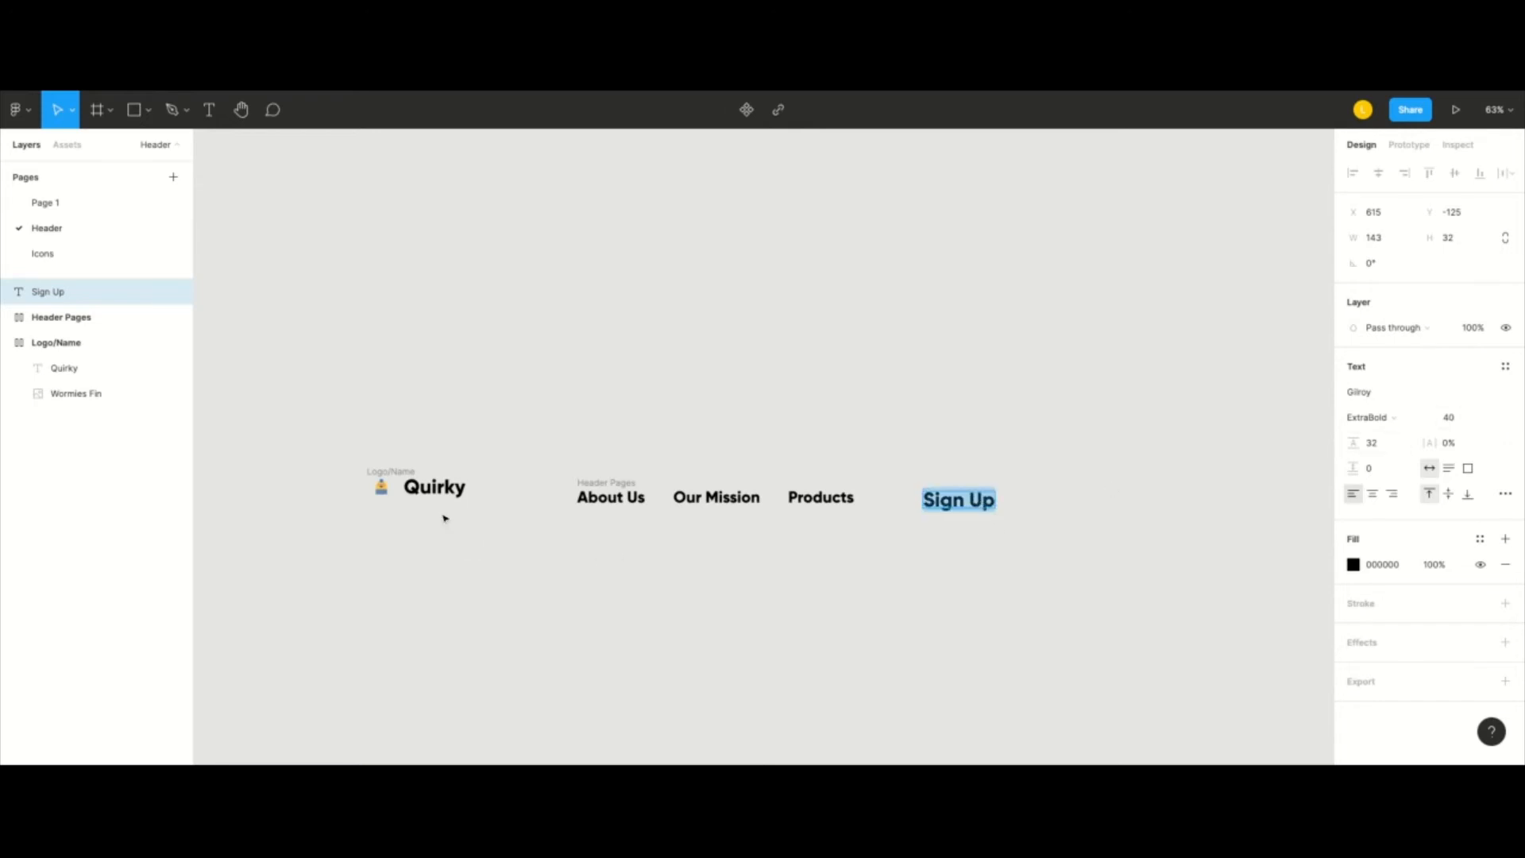
double_click(436, 486)
key("Escape")
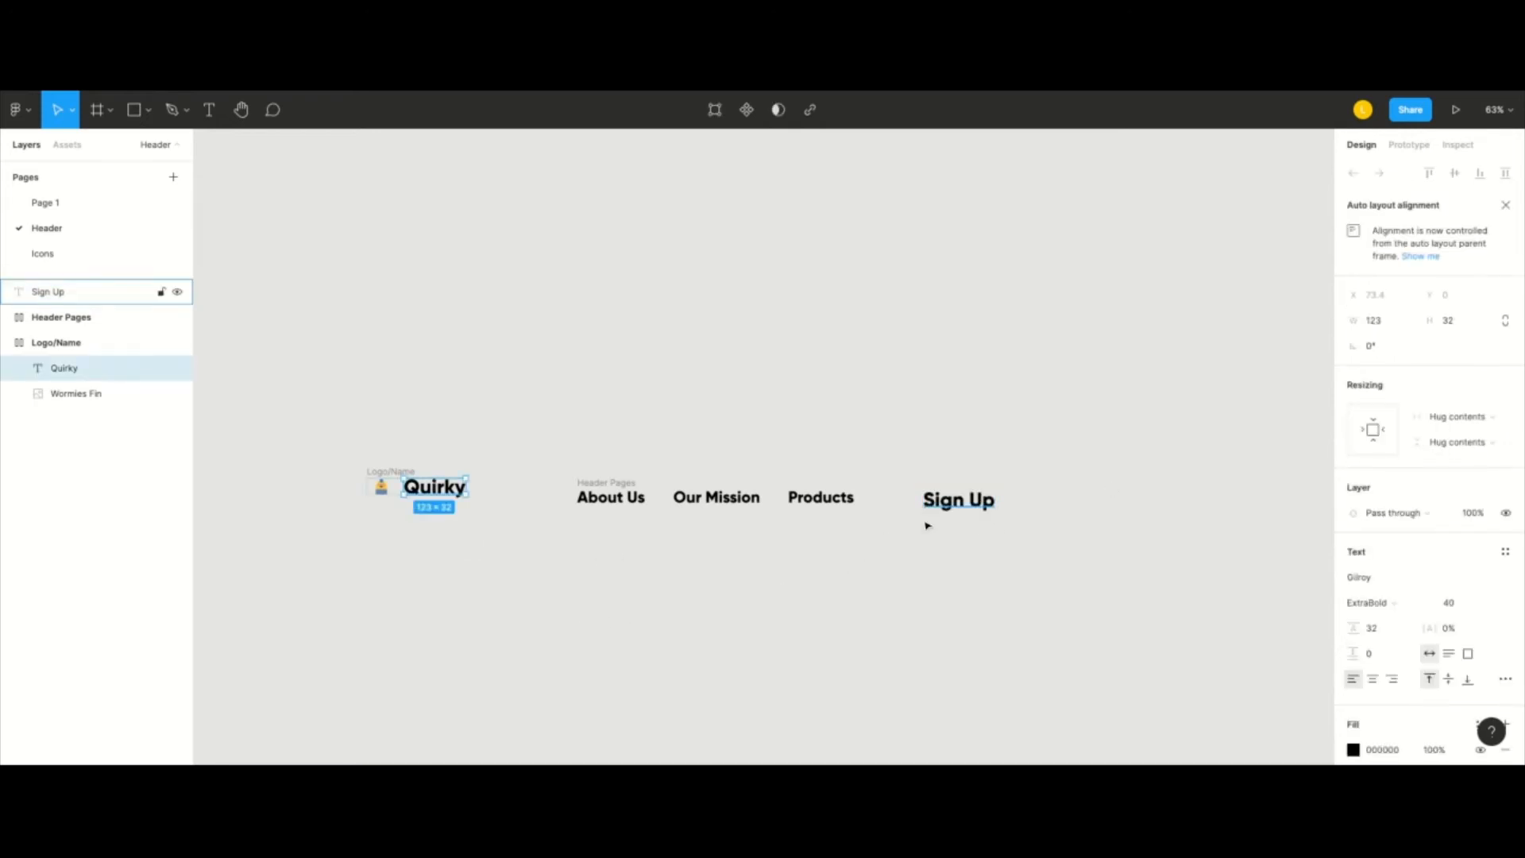
left_click(931, 512)
left_click(1000, 531)
- Wrap the Sign Up label in an auto layout frame and set its left and right padding to 24
left_click(985, 508)
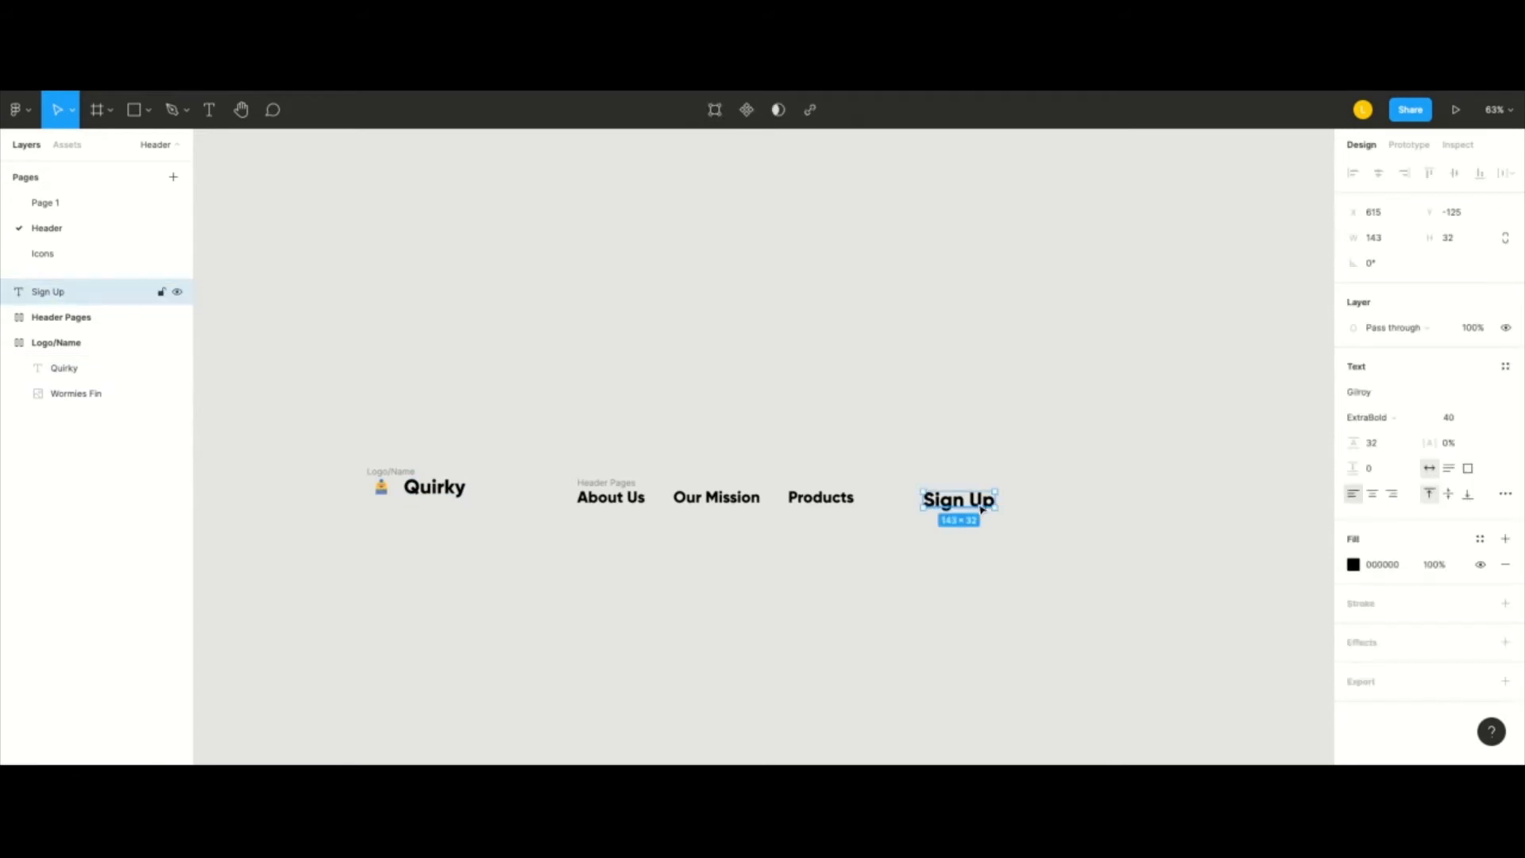
key("shift+a")
left_click(1505, 378)
left_click(1406, 446)
type("24")
key("Return")
left_click(1497, 447)
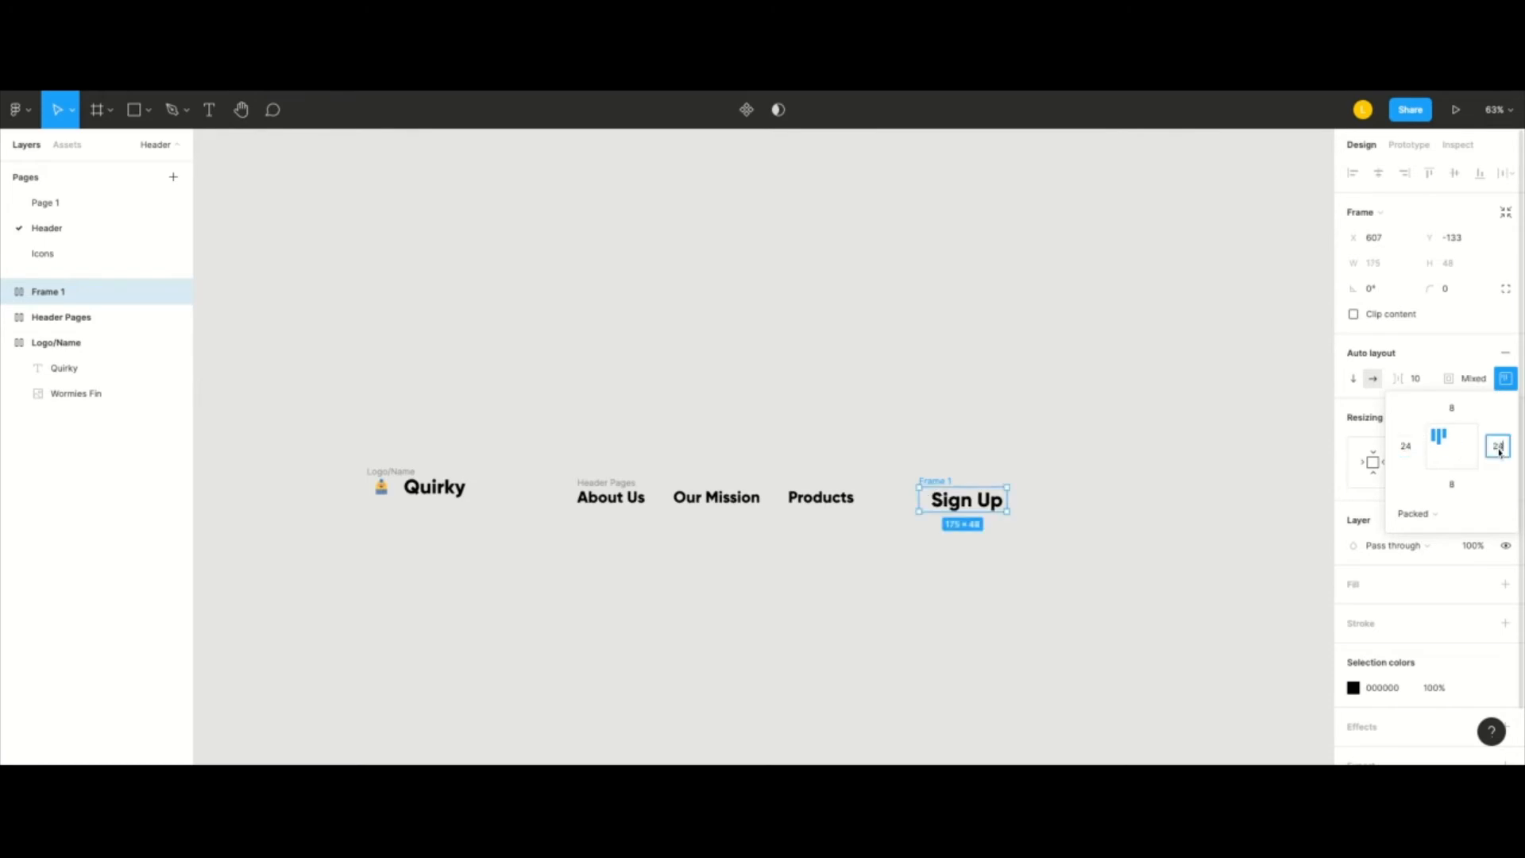
key("Return")
left_click(1008, 610)
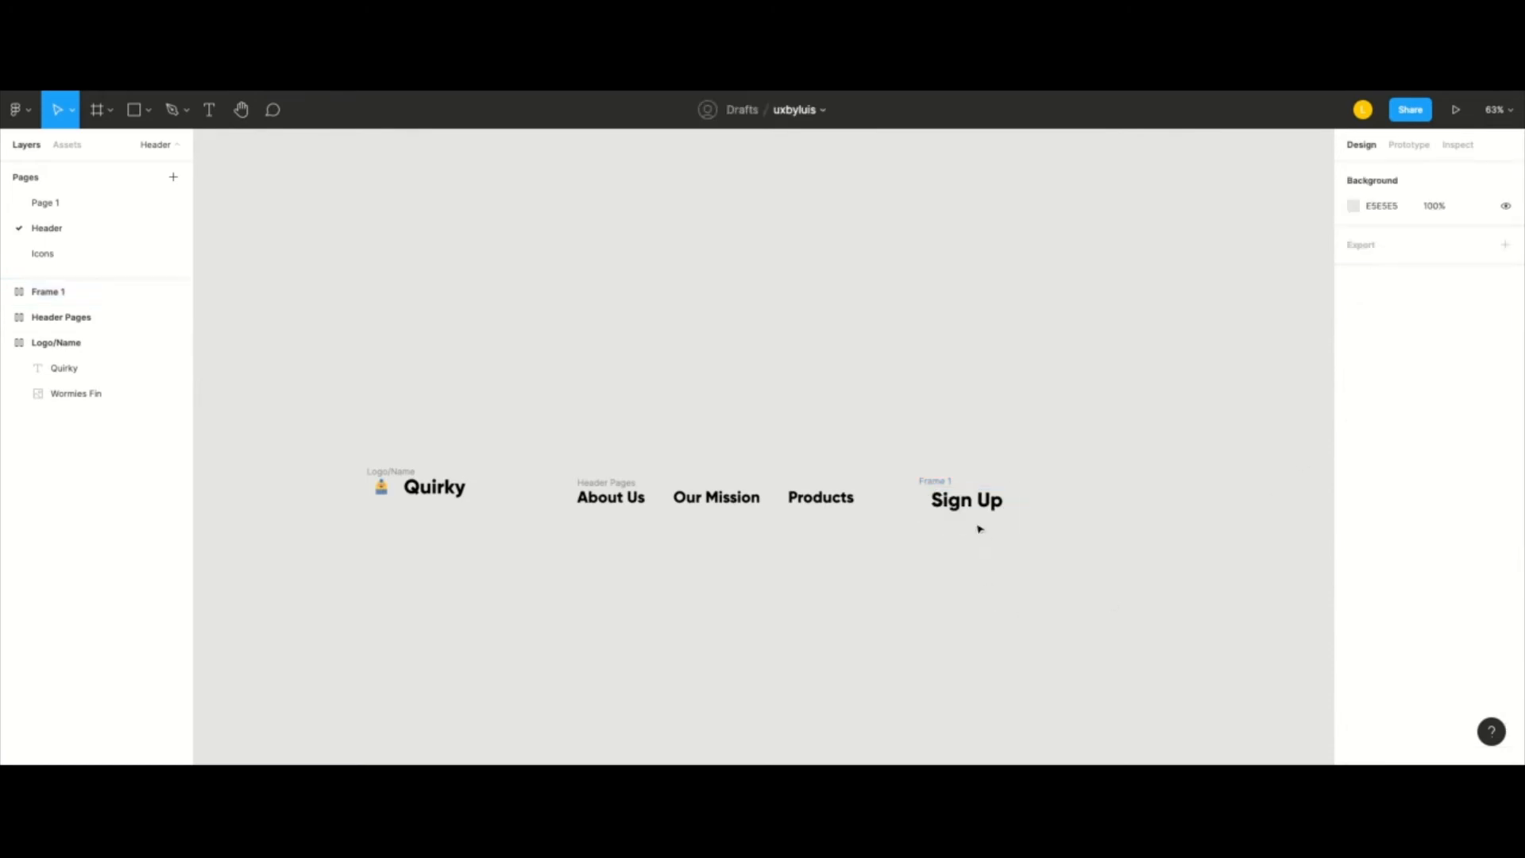
- Rename the frame around the Sign Up label as "Sign Up Button"
left_click(947, 481)
double_click(49, 292)
type("Sign Up Button")
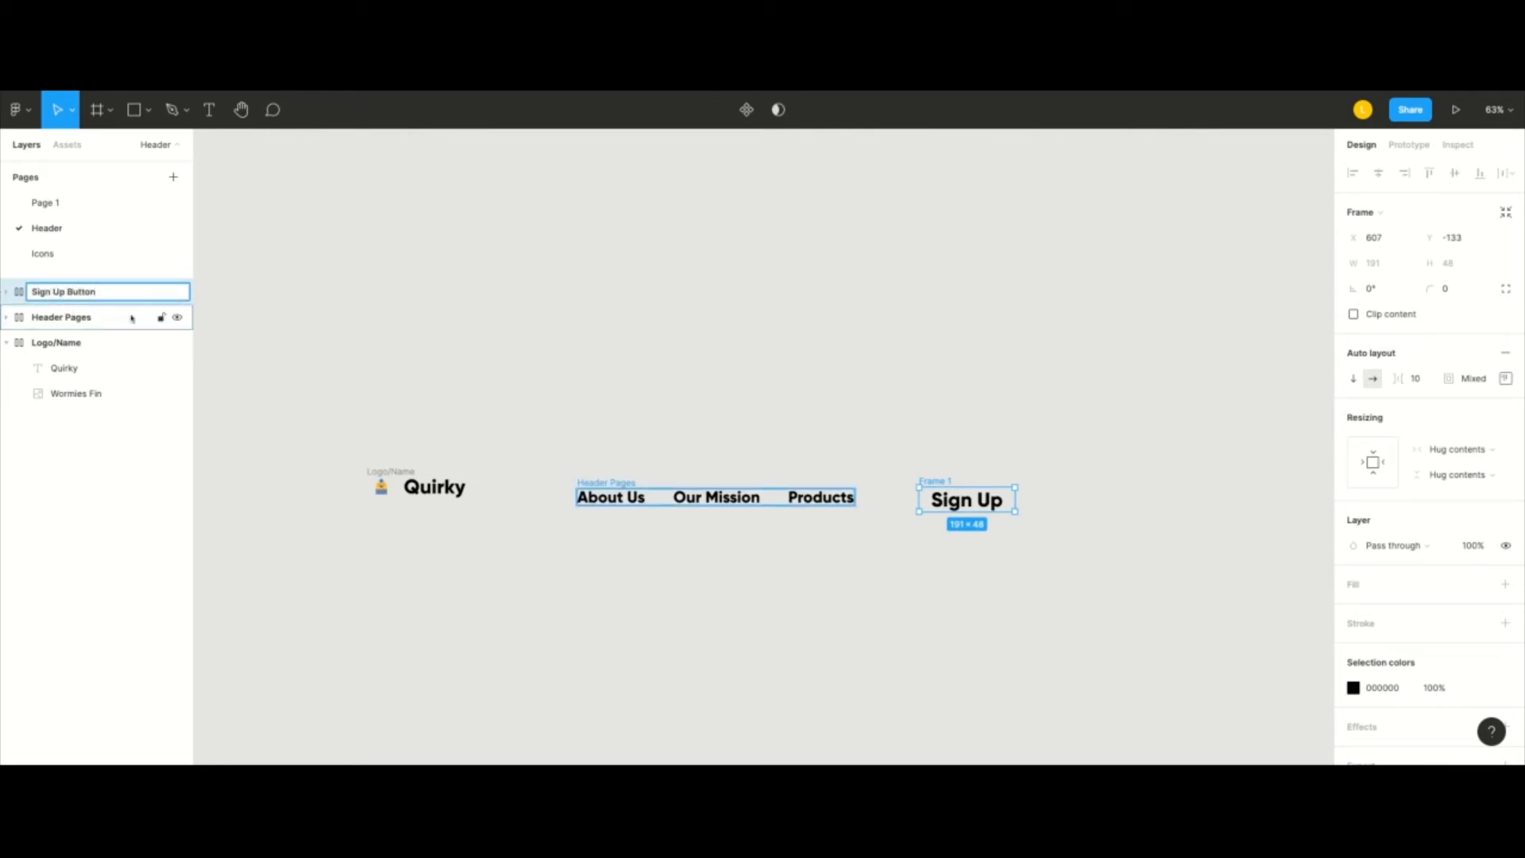
left_click(820, 602)
left_click(949, 481)
left_click(1505, 585)
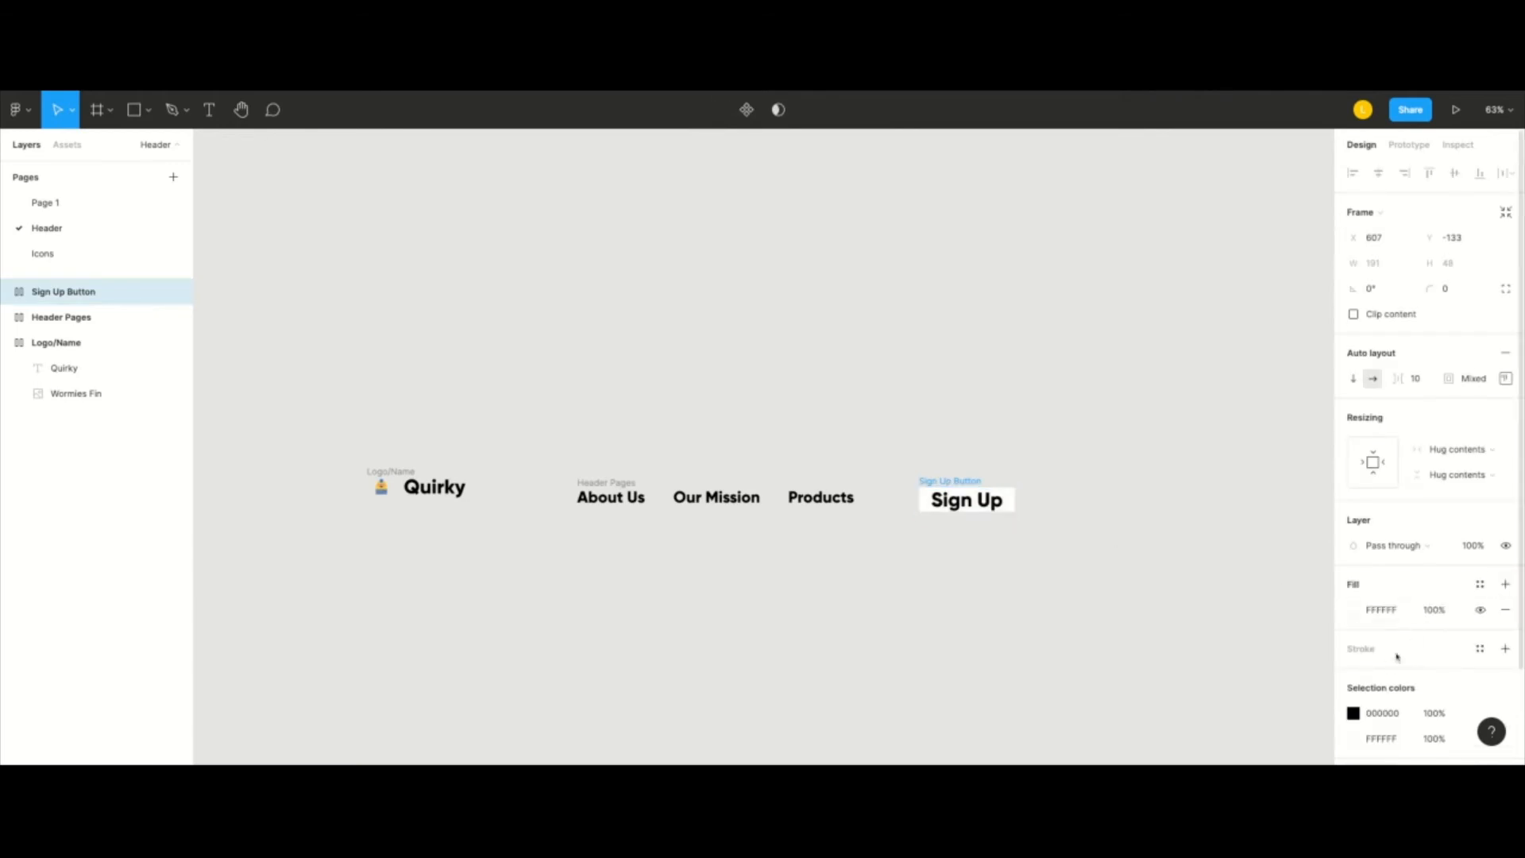
left_click(1353, 712)
left_click(1239, 688)
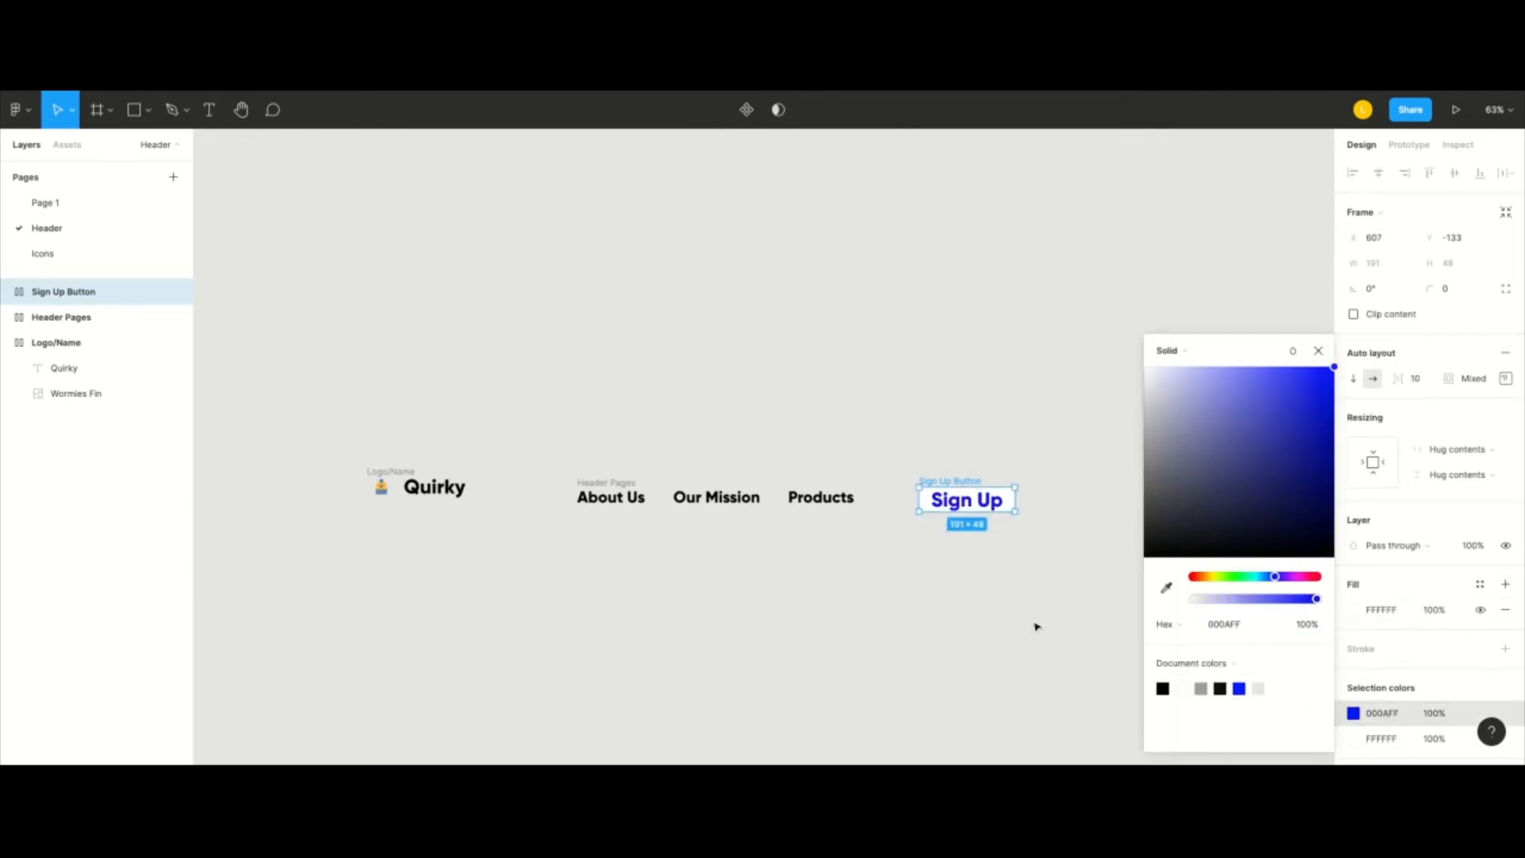
key("ctrl+z")
key("ctrl+z")
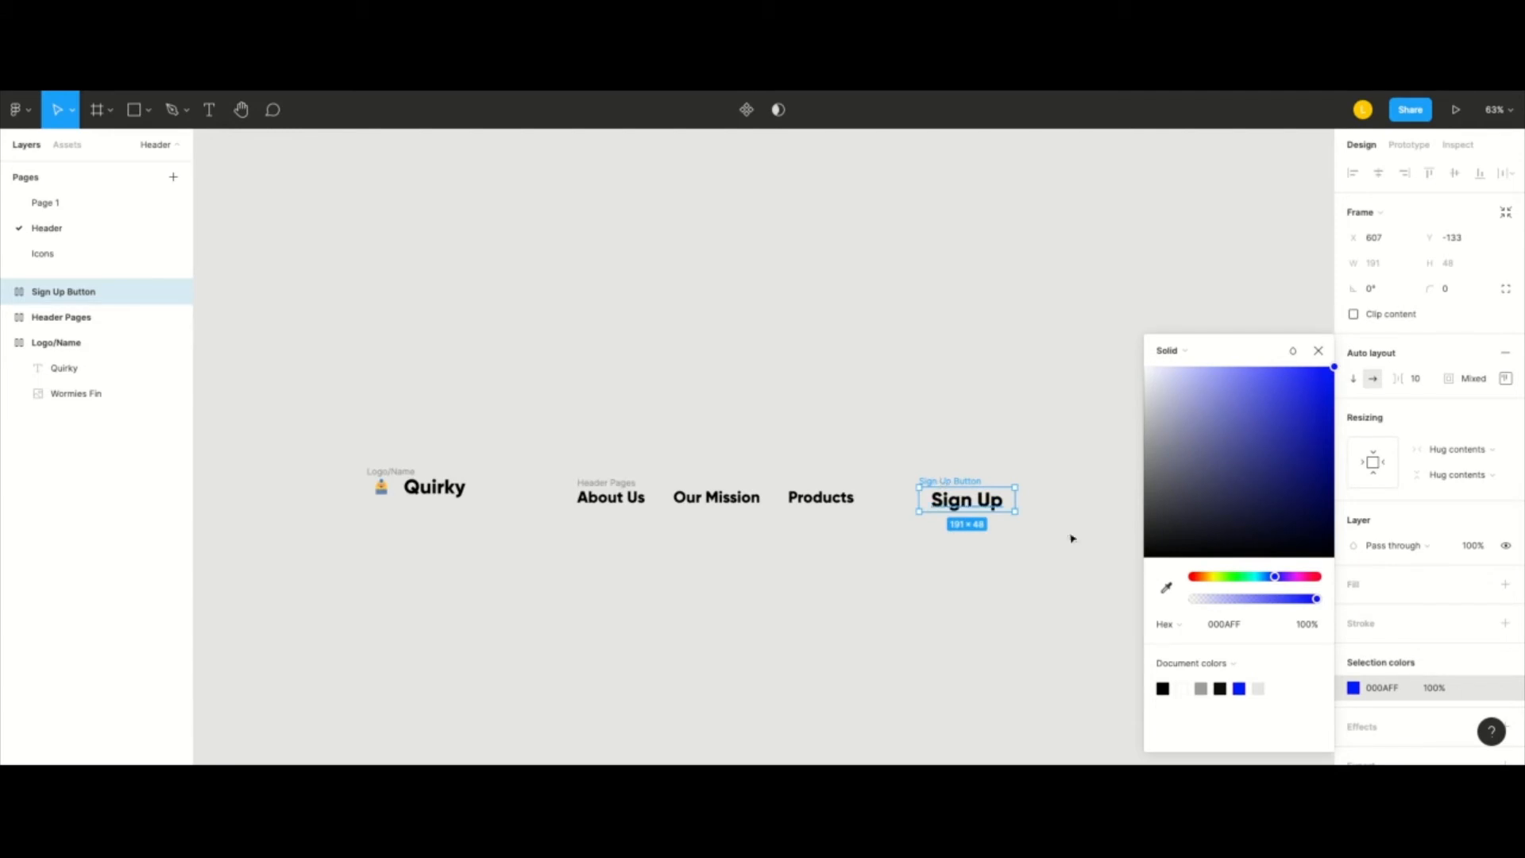
- Add a solid blue 000AFF fill to the Sign Up Button frame
left_click(1503, 583)
left_click(1358, 610)
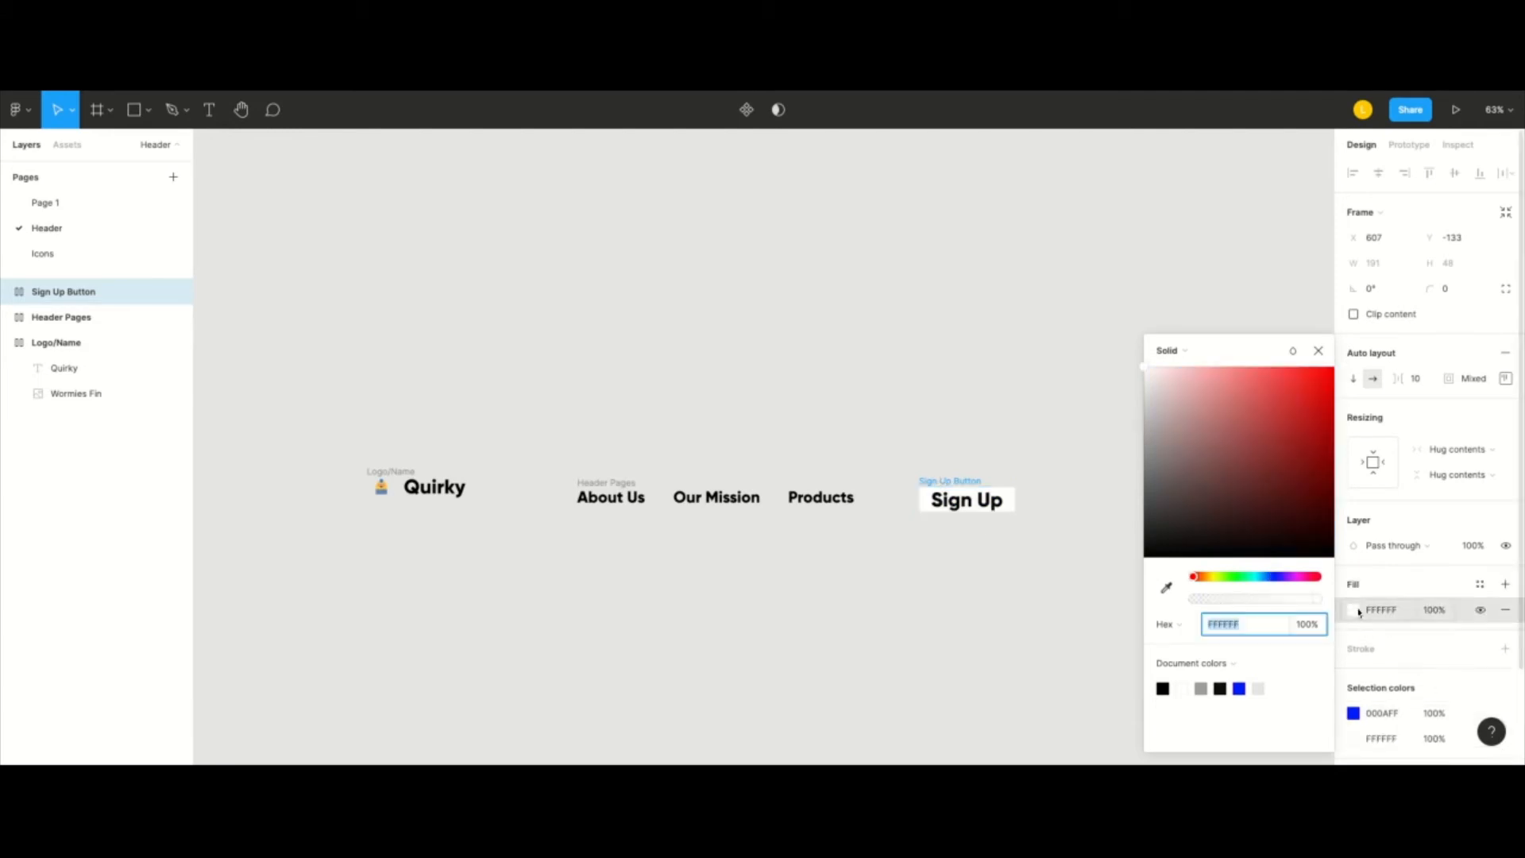
left_click(1239, 689)
left_click(1032, 641)
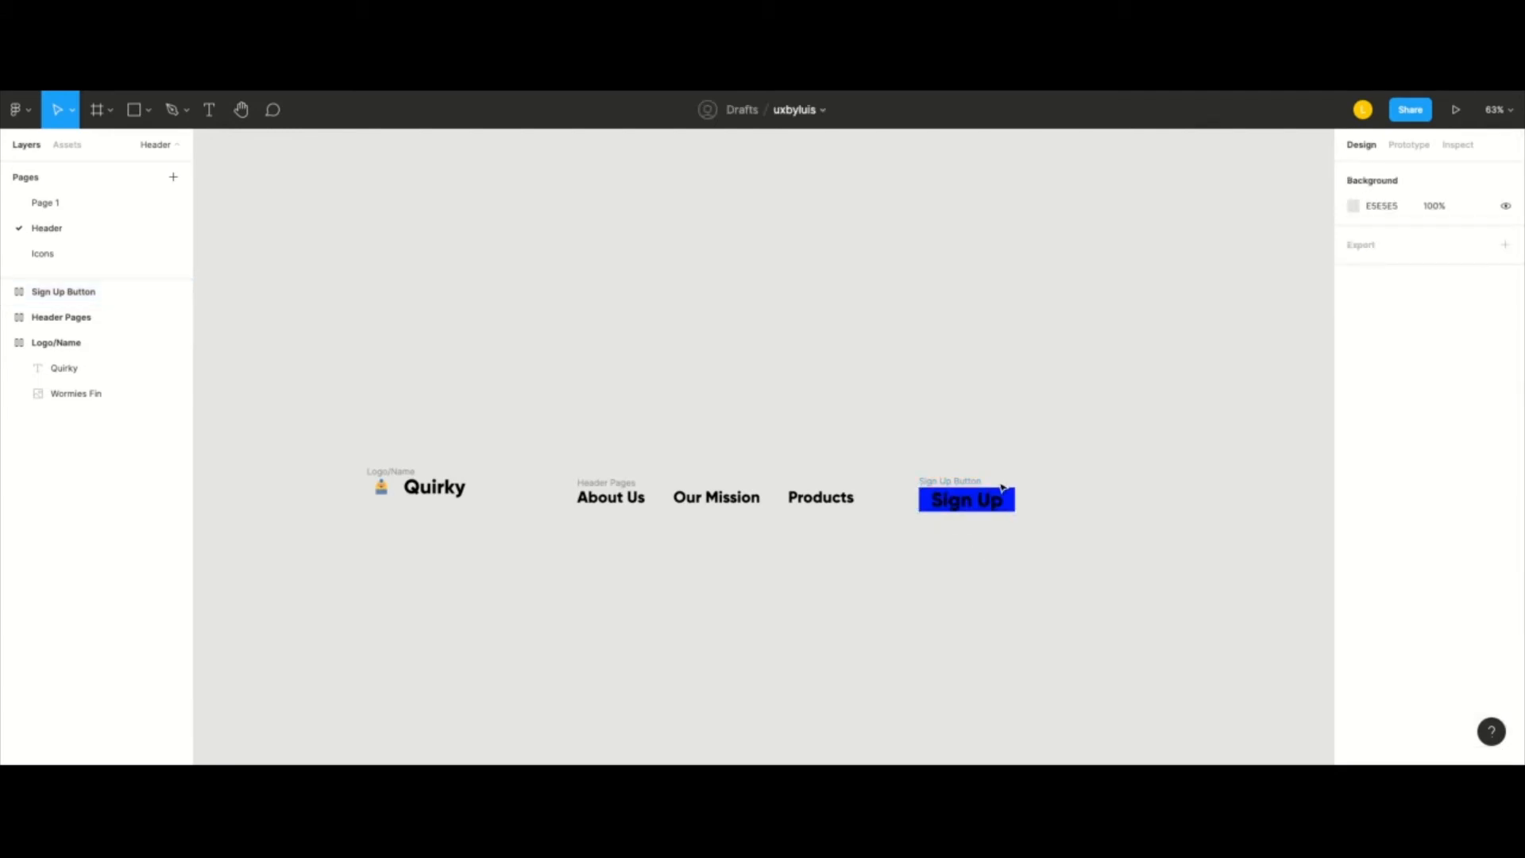
- Round the Sign Up Button frame's corners with a radius of 16
left_click(953, 488)
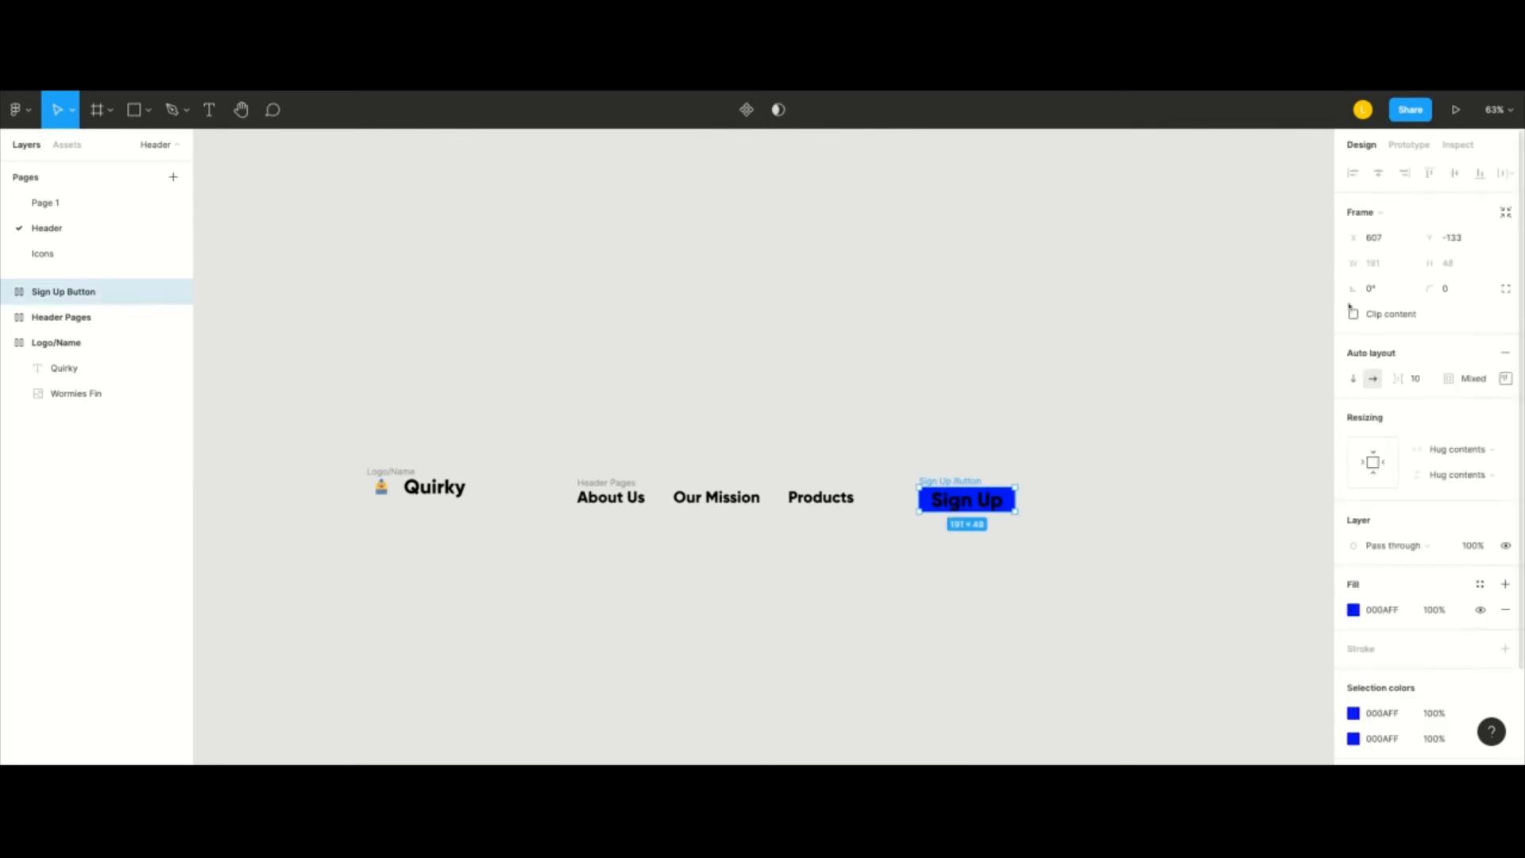
left_click(1454, 291)
type("16")
key("Return")
left_click(1259, 569)
- Change the Sign Up label's text colour to white FFFFFF
double_click(1005, 504)
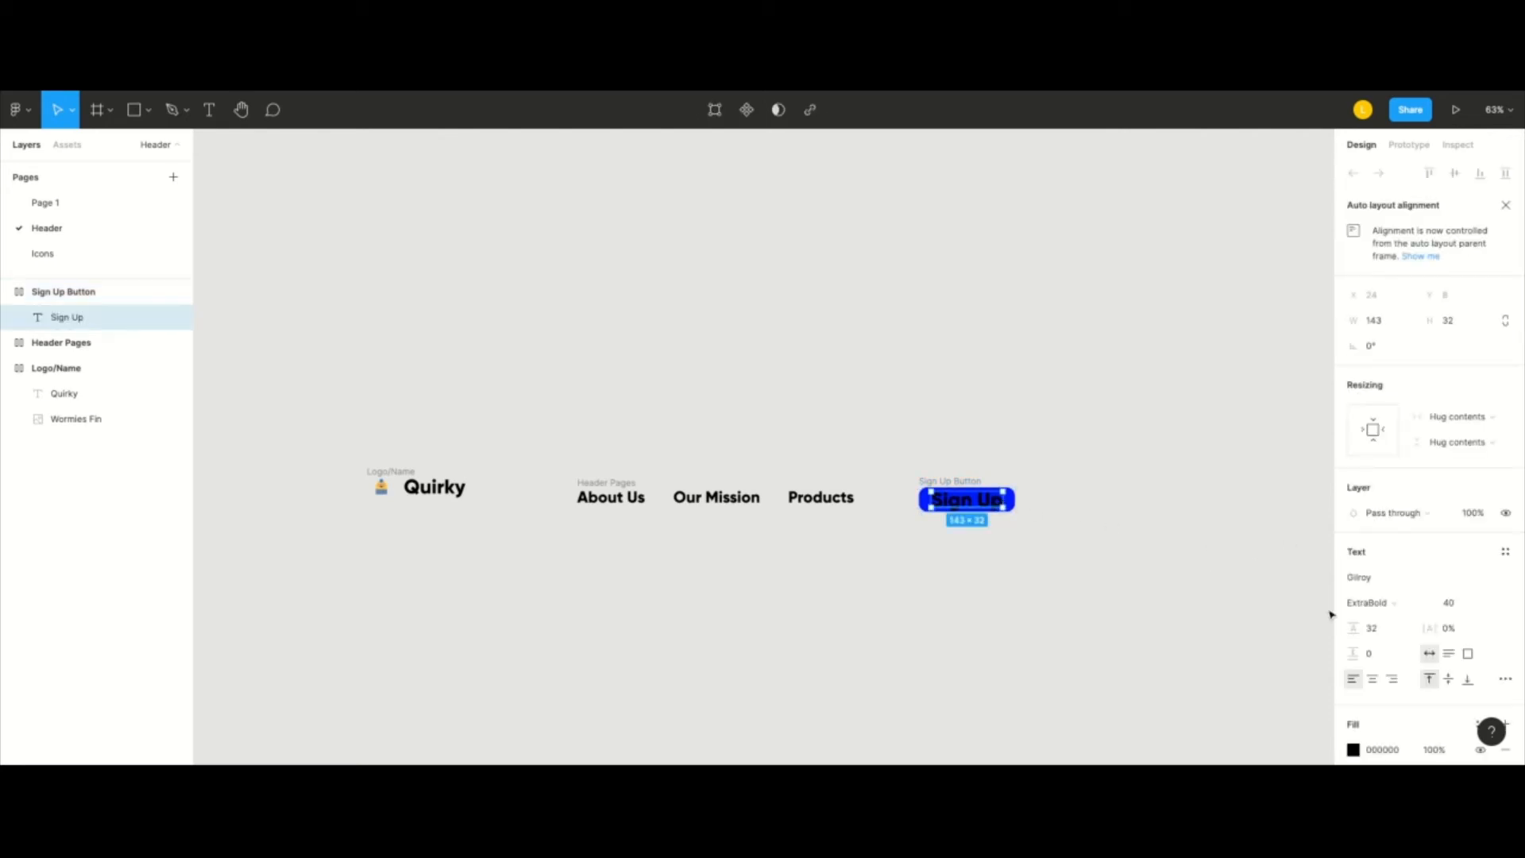
left_click(1352, 748)
type("FFFFFF")
key("Return")
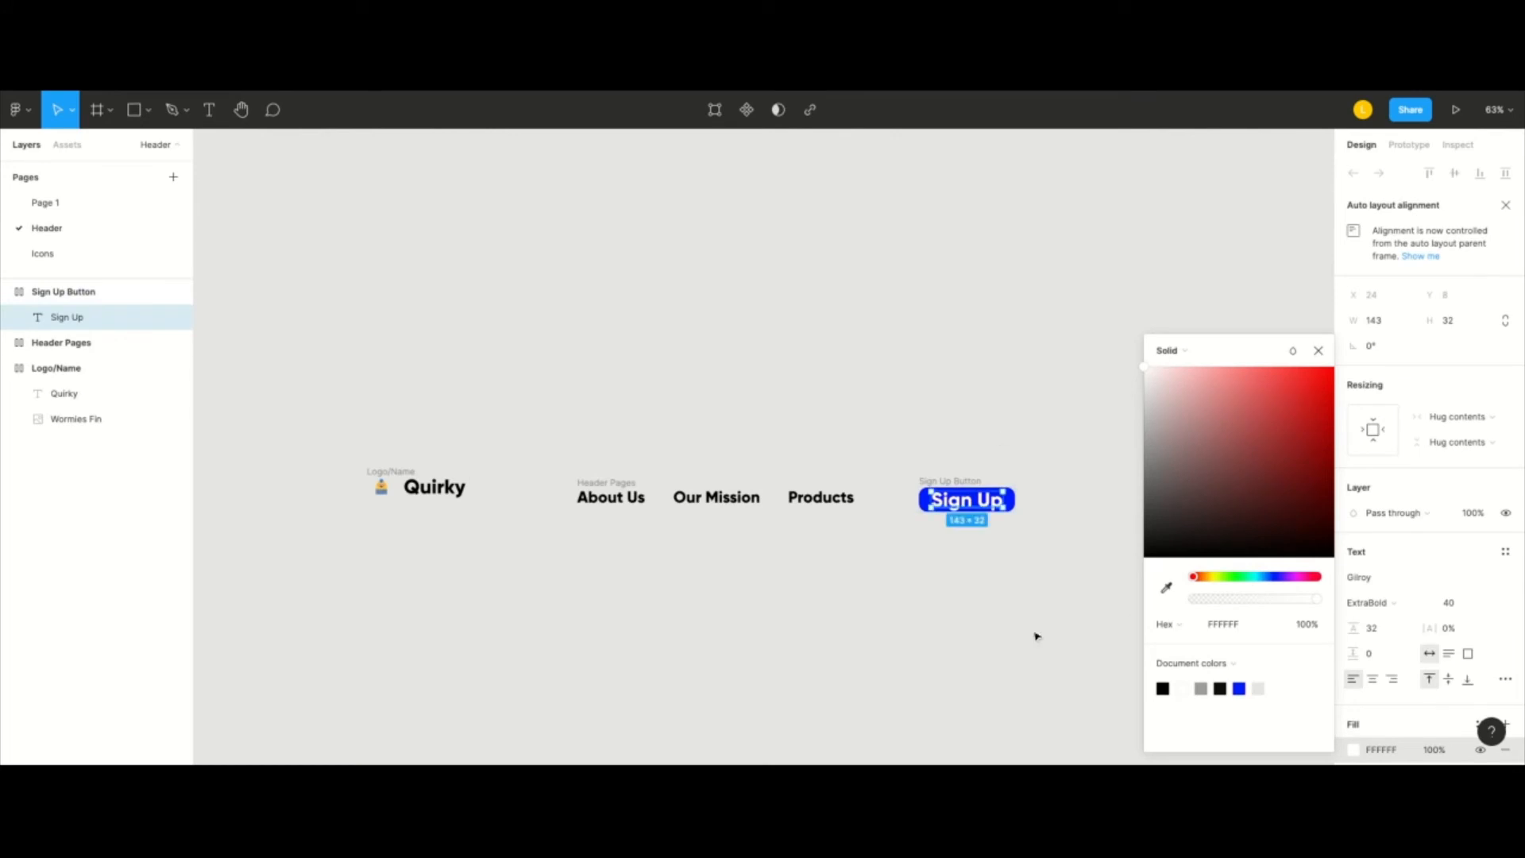
left_click(941, 470)
- Set the font size of the Sign Up label to 32
double_click(985, 509)
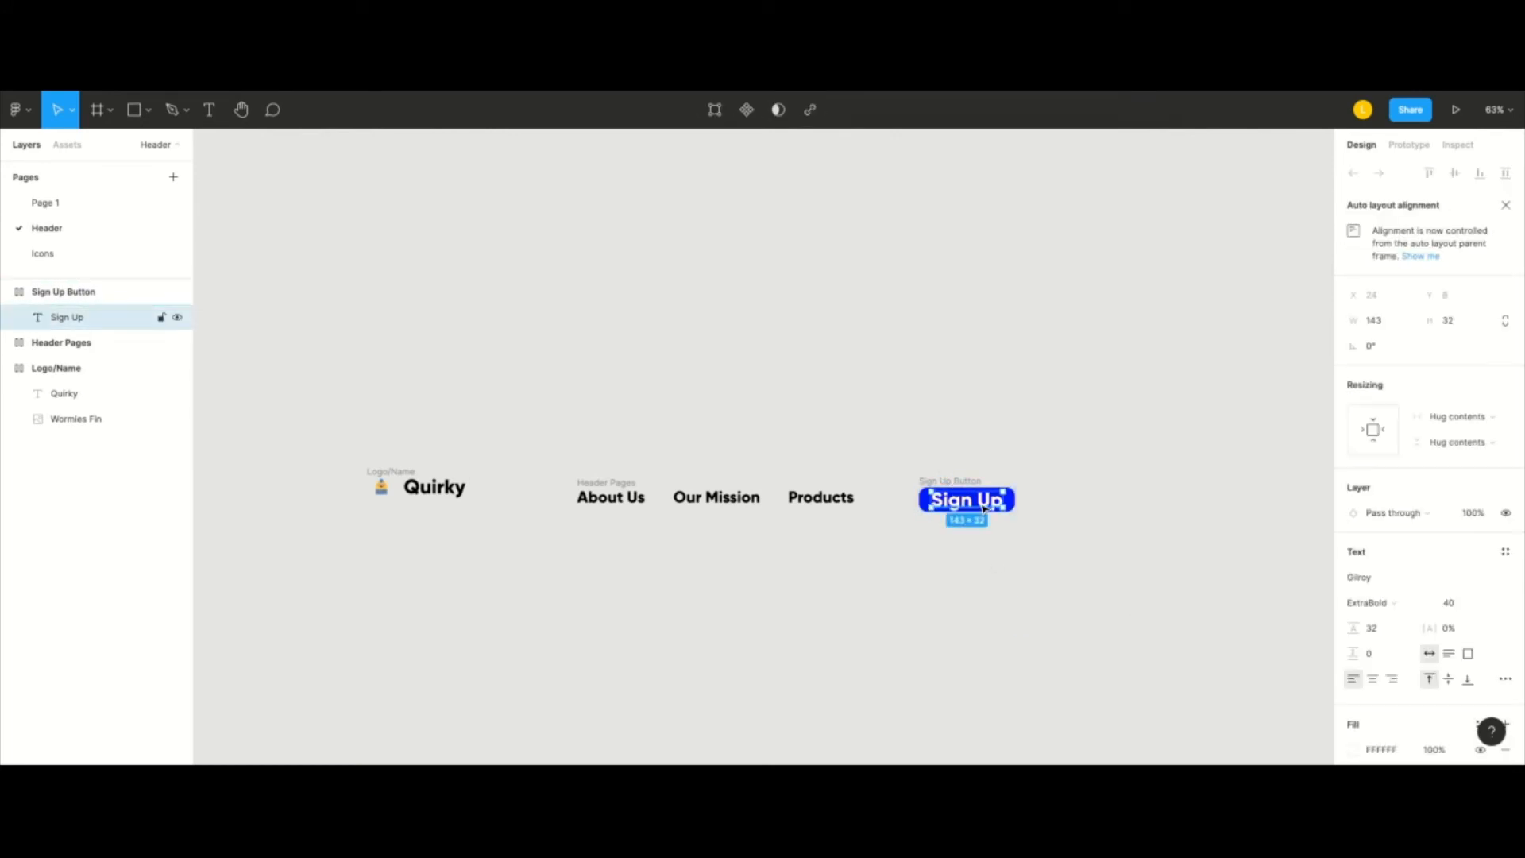
left_click(1464, 605)
type("32")
key("Return")
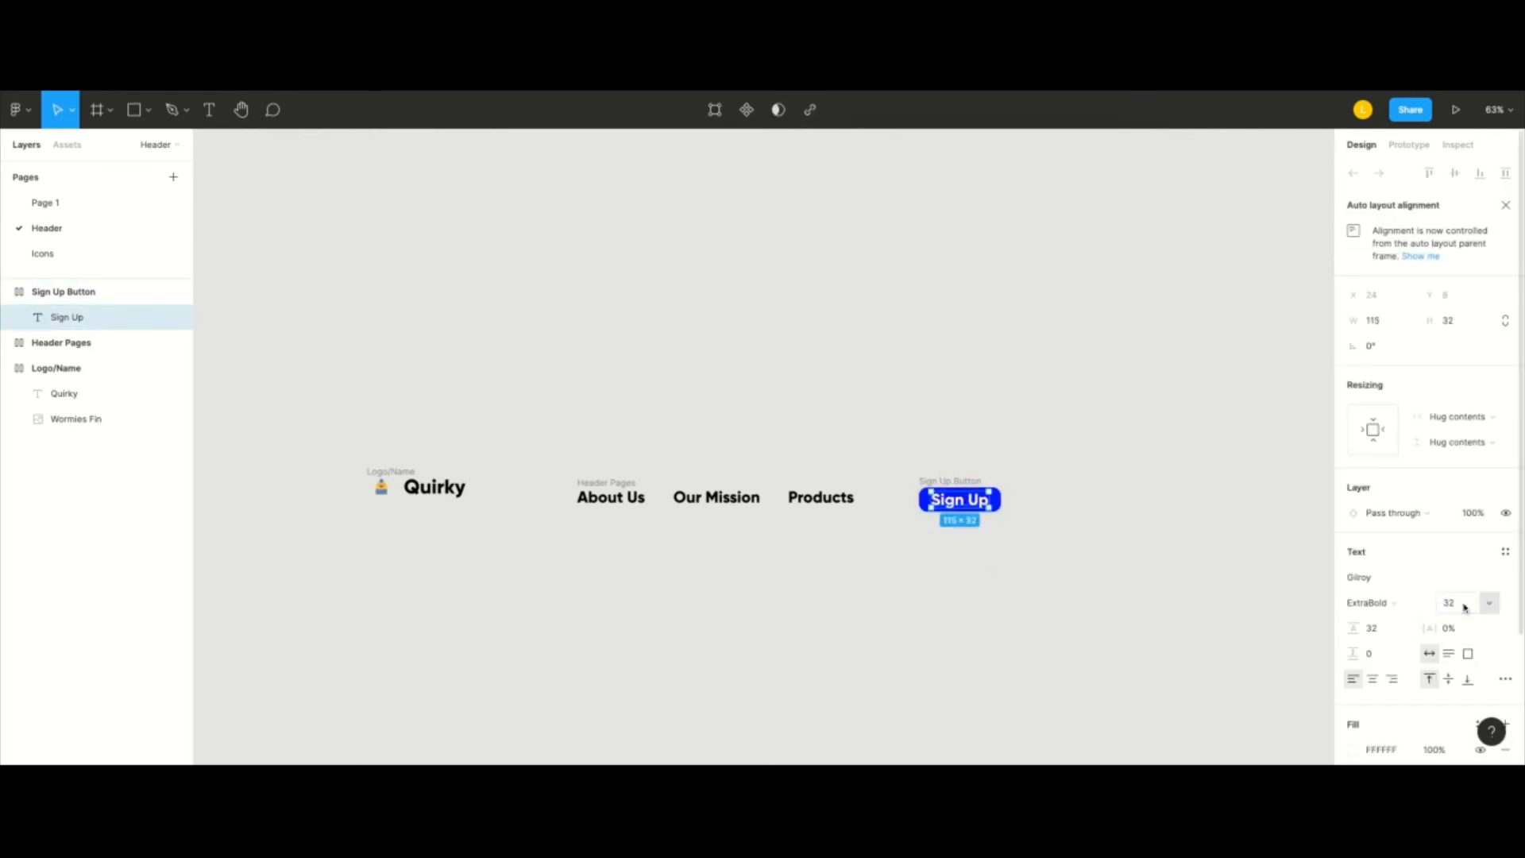
left_click(1106, 718)
- Set the top and bottom auto layout padding of the Sign Up Button frame to 16
left_click(962, 485)
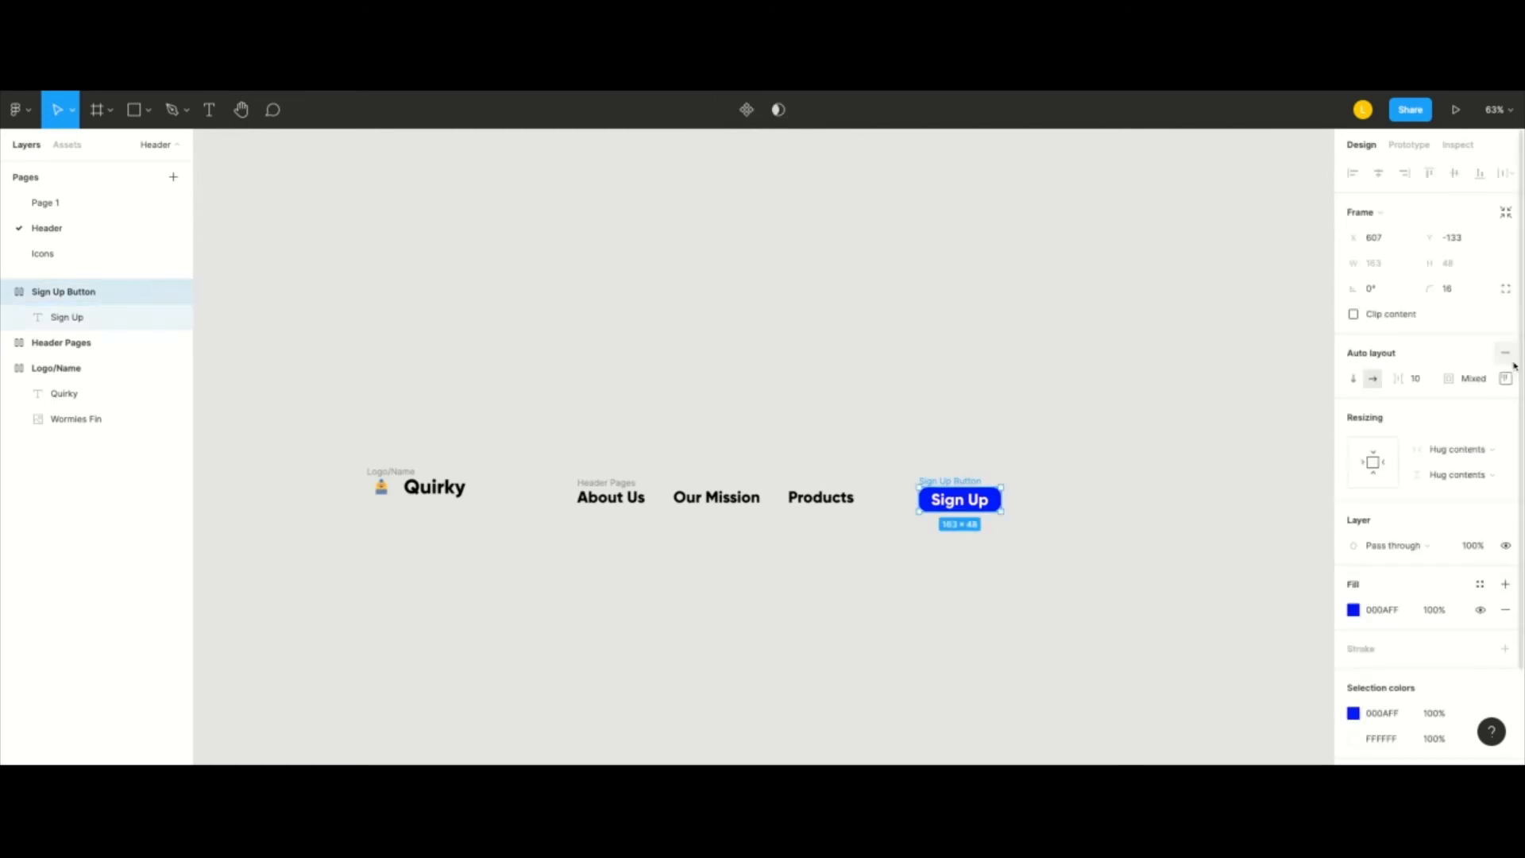
left_click(1505, 378)
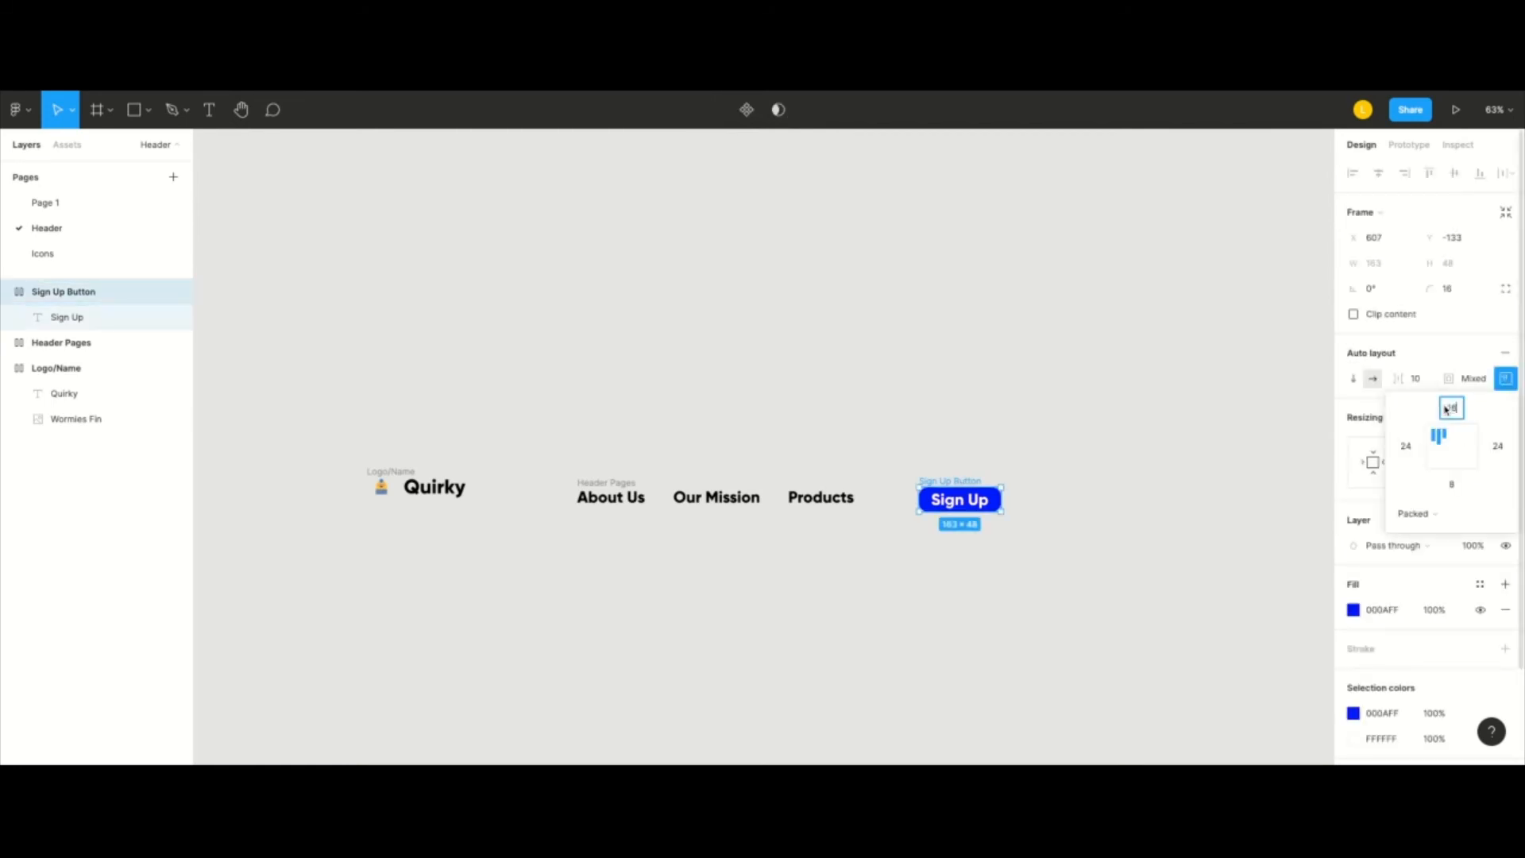
left_click(1446, 409)
type("16")
key("Return")
left_click(1456, 488)
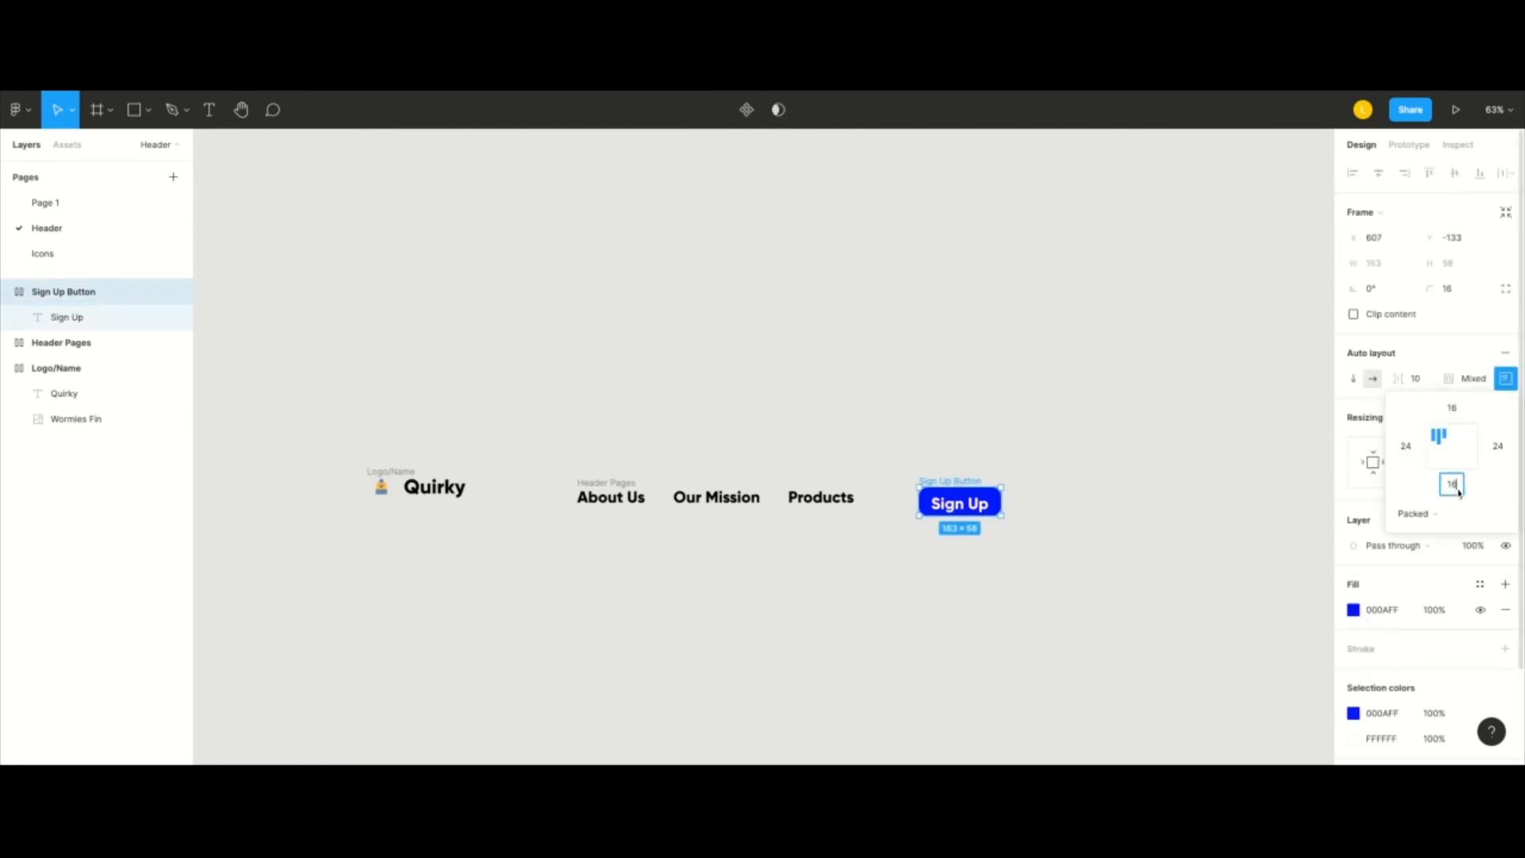
type("16")
key("Return")
left_click(1171, 575)
- Move the Sign Up Button slightly away from the Products label and up, level with the navigation labels
left_click(950, 486)
left_click_drag(951, 486, 978, 478)
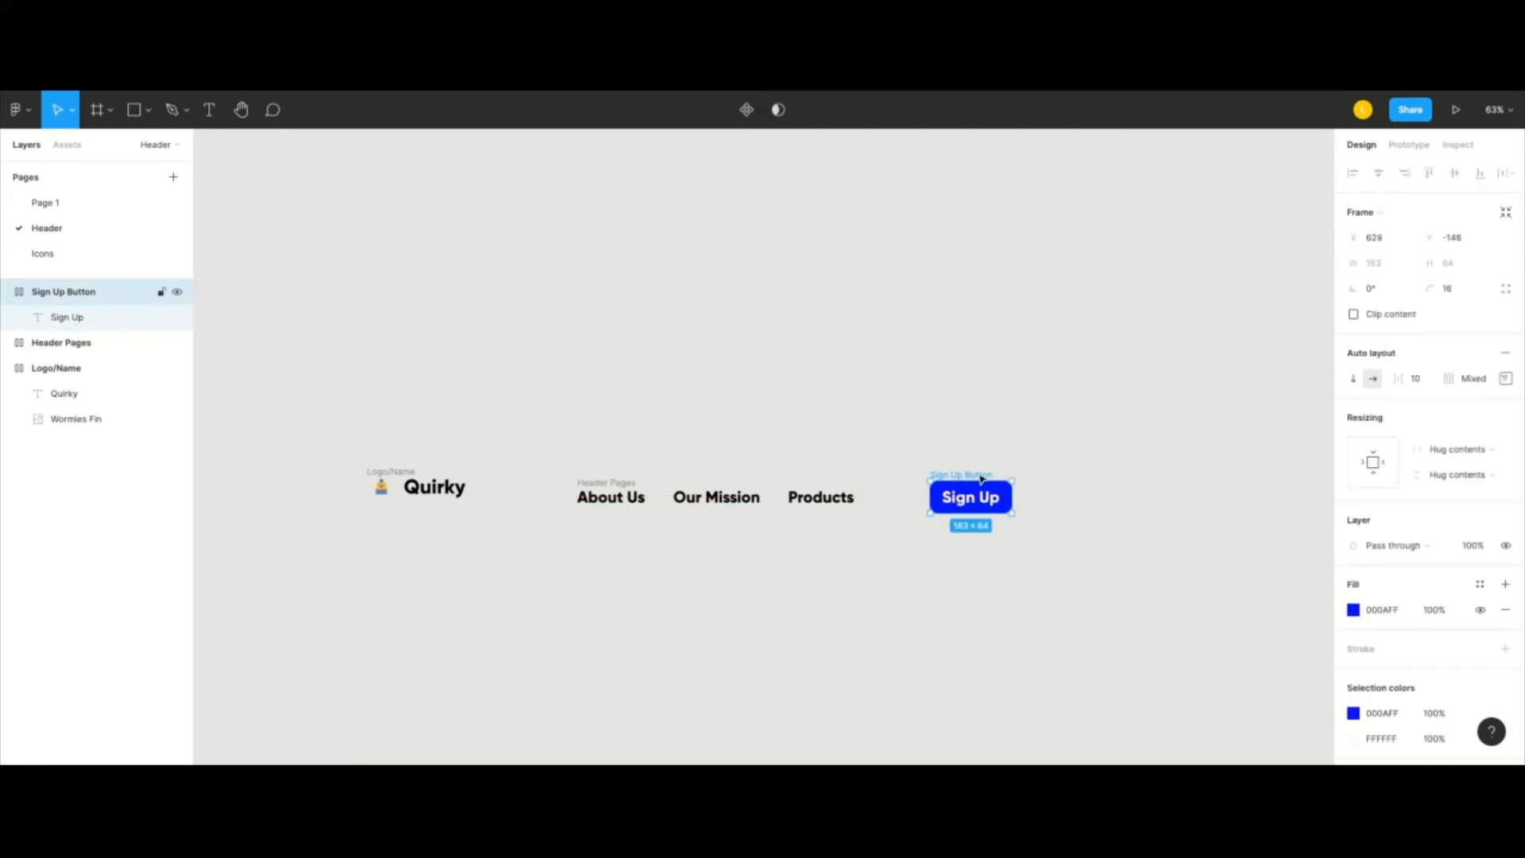
left_click(1011, 565)
left_click(79, 317)
left_click(898, 626)
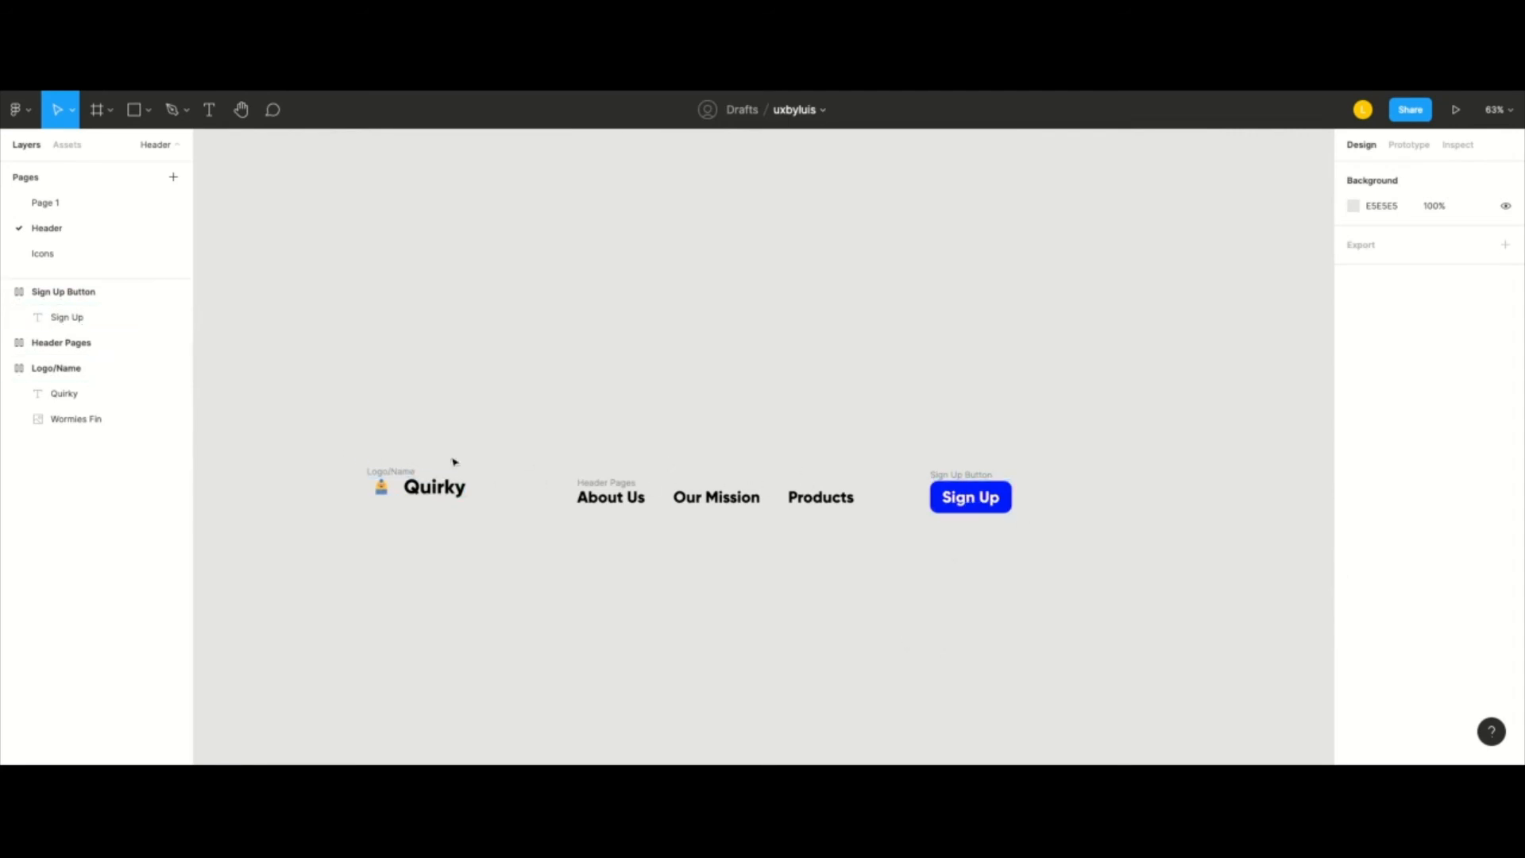
- Wrap the logo, navigation labels and Sign Up button in one horizontal auto layout frame, aligned to the vertical centre
left_click_drag(346, 452, 1101, 559)
key("shift+a")
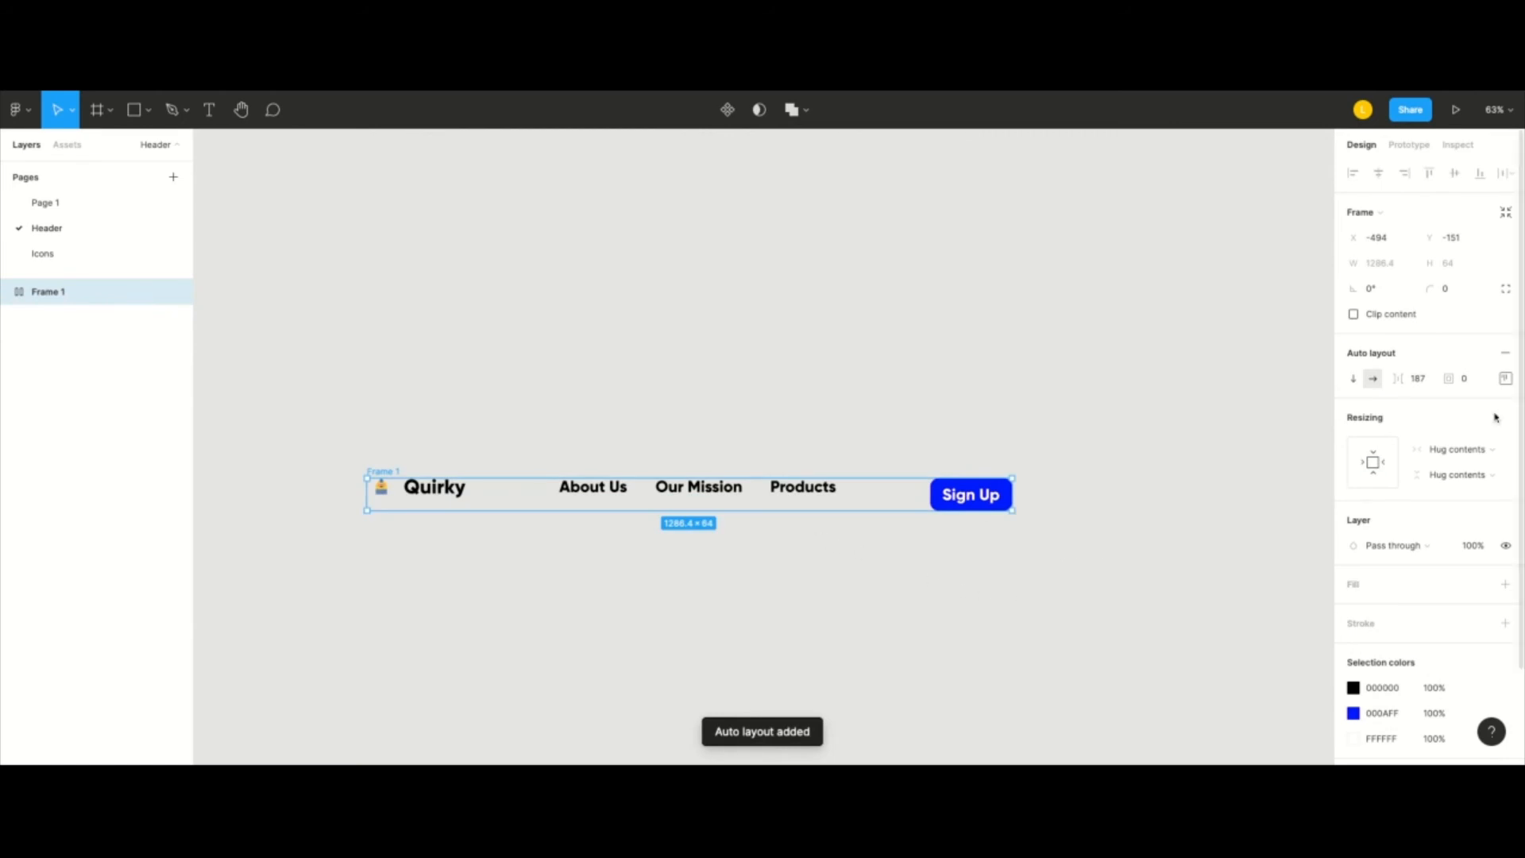
left_click(1503, 378)
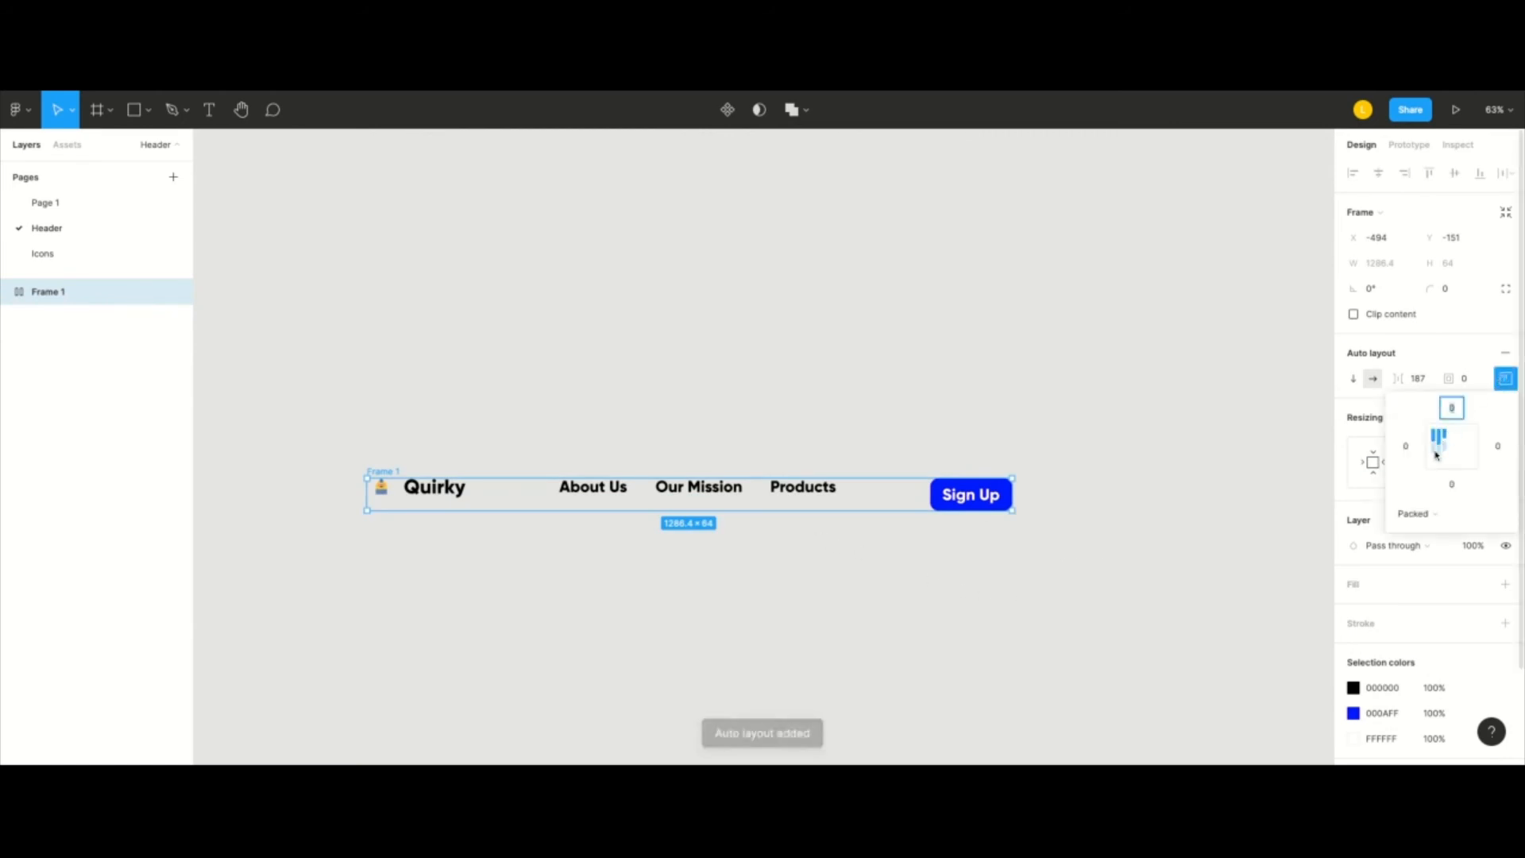
left_click(1435, 452)
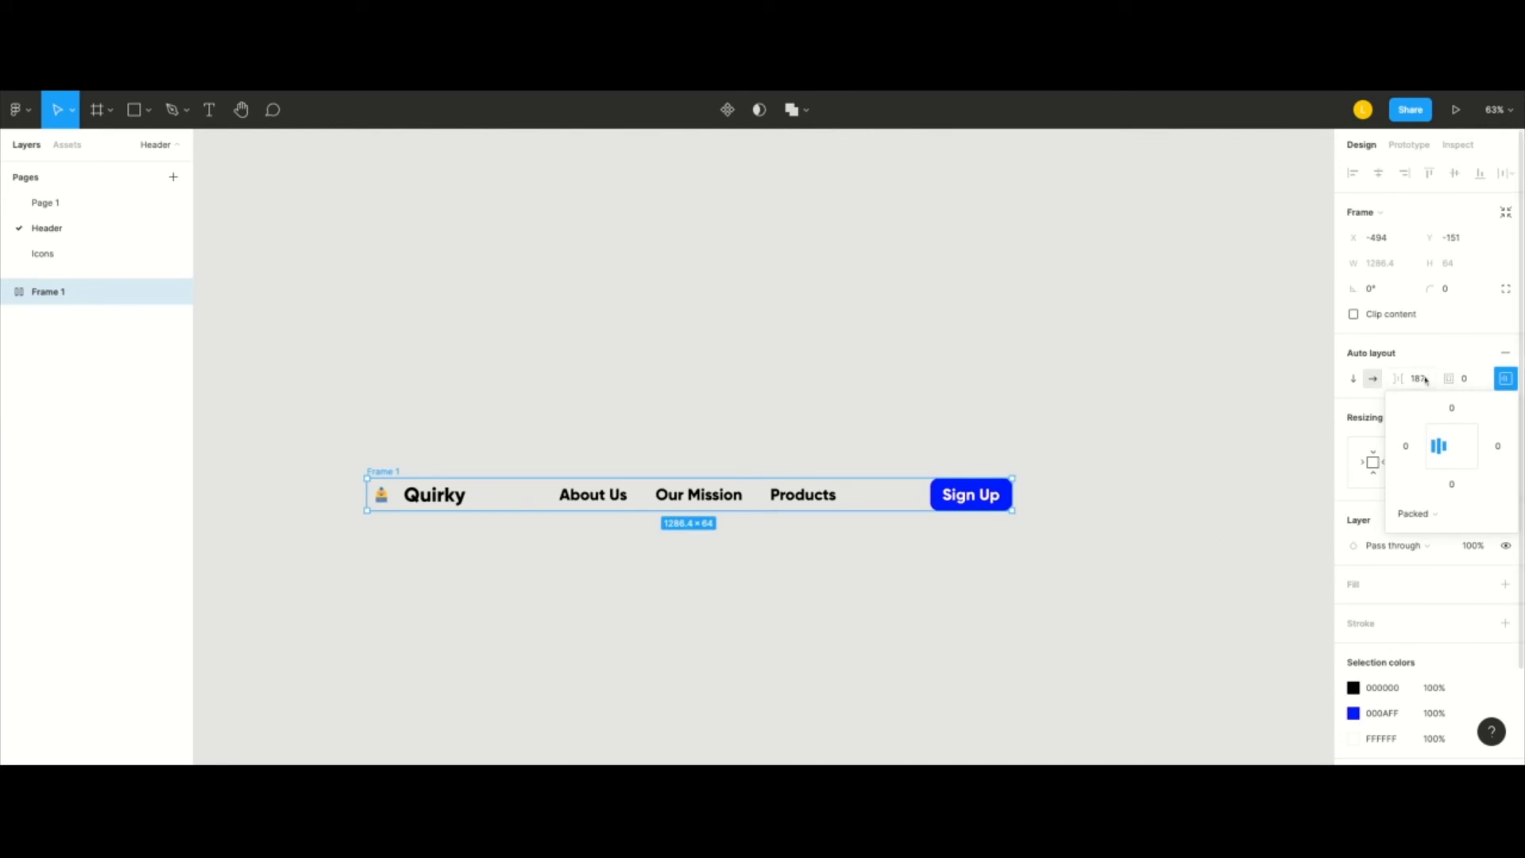
- Set the header frame's spacing between items to 180 and its padding to 16
left_click(1419, 379)
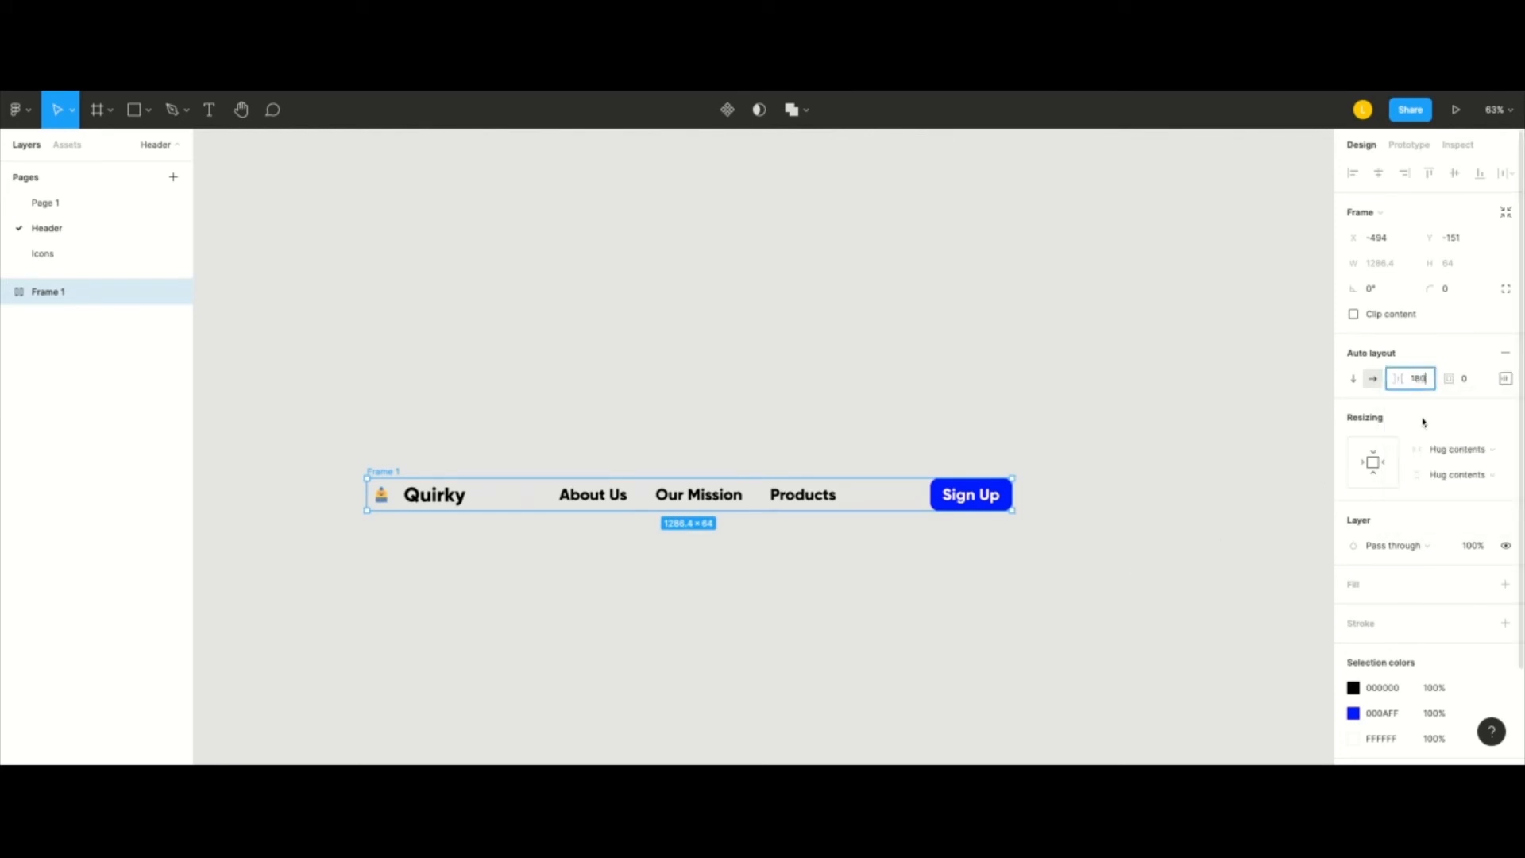
type("180")
key("Return")
left_click(1466, 381)
type("10")
key("Return")
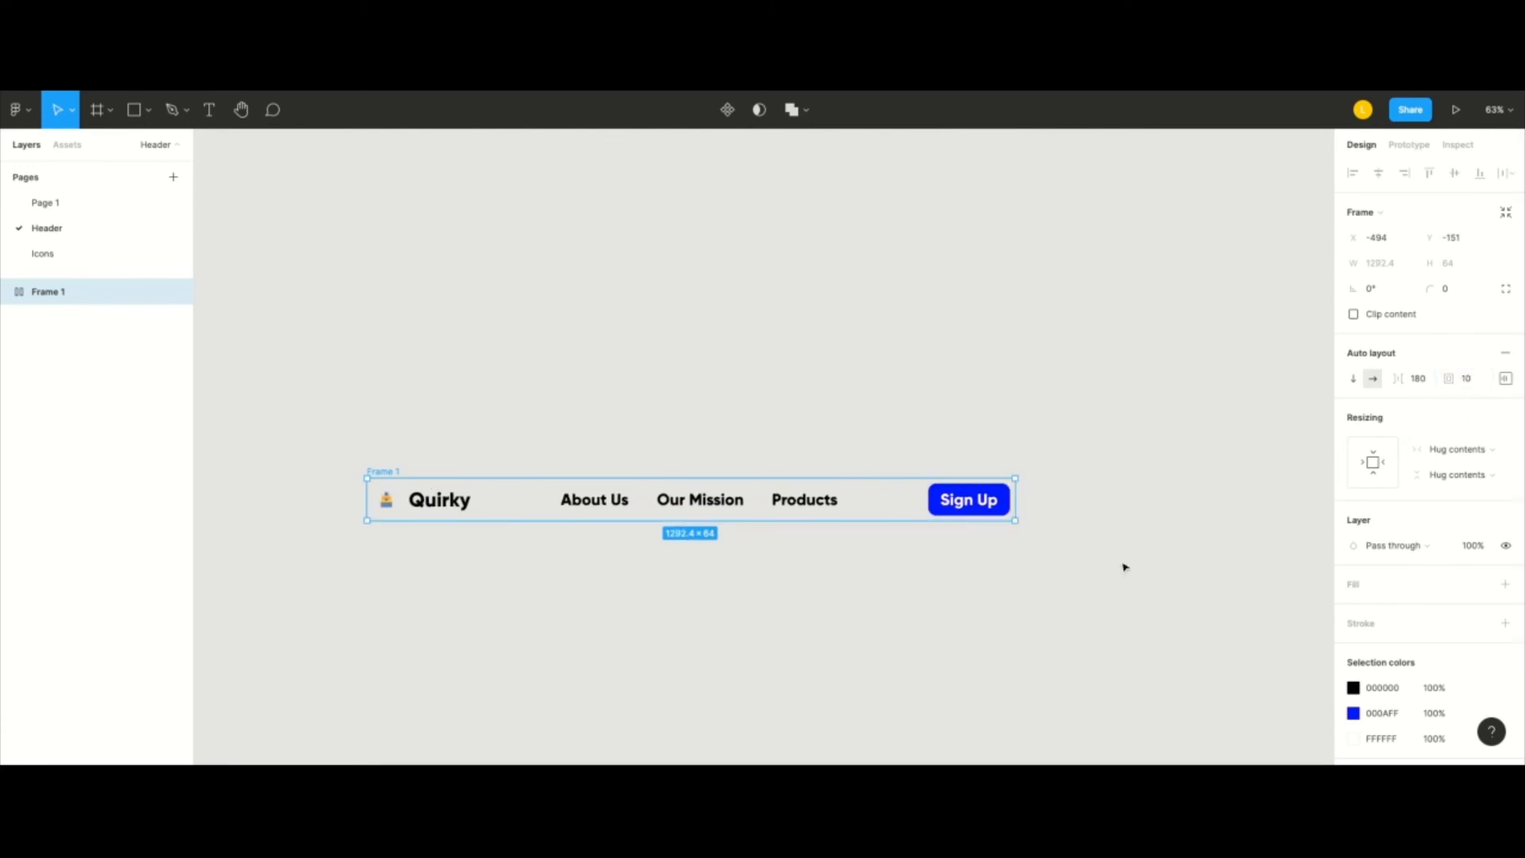
left_click(1466, 382)
type("16")
key("Return")
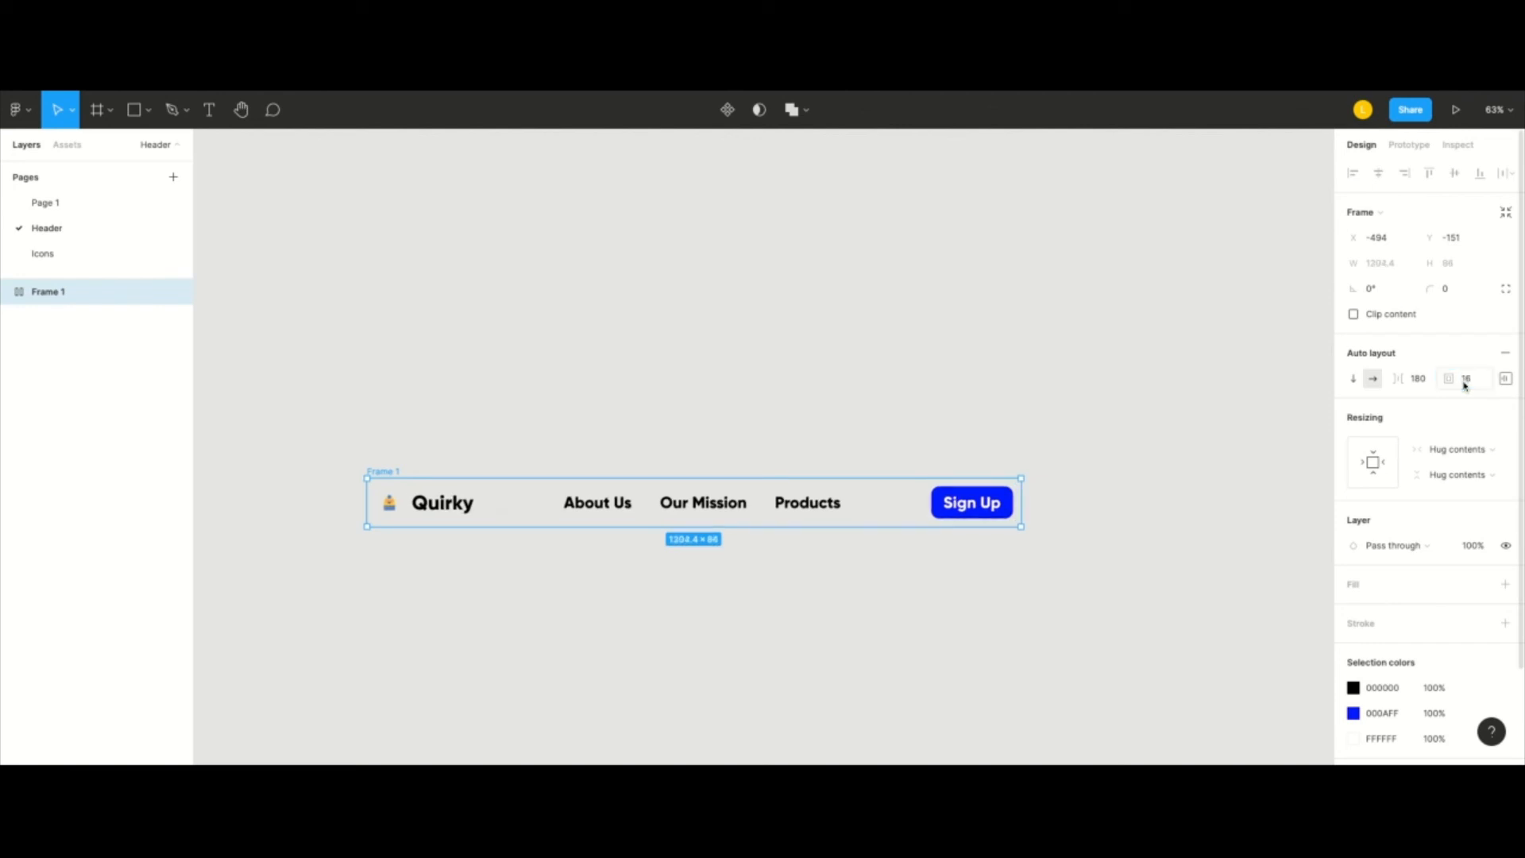
- Give the header frame a white FFFFFF fill and a corner radius of 16
left_click(1504, 584)
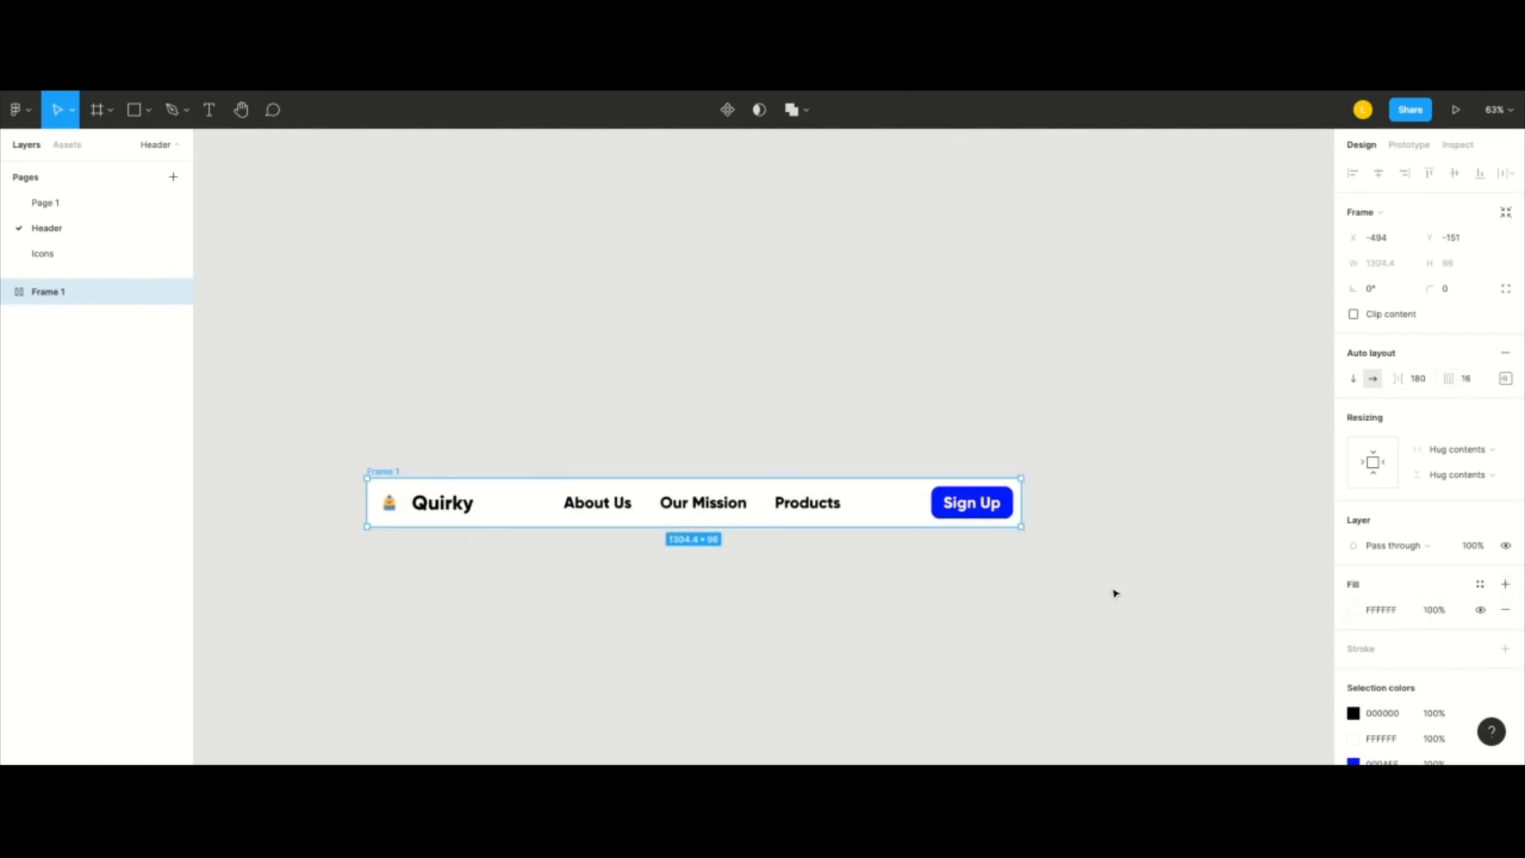
left_click(888, 534)
left_click(383, 472)
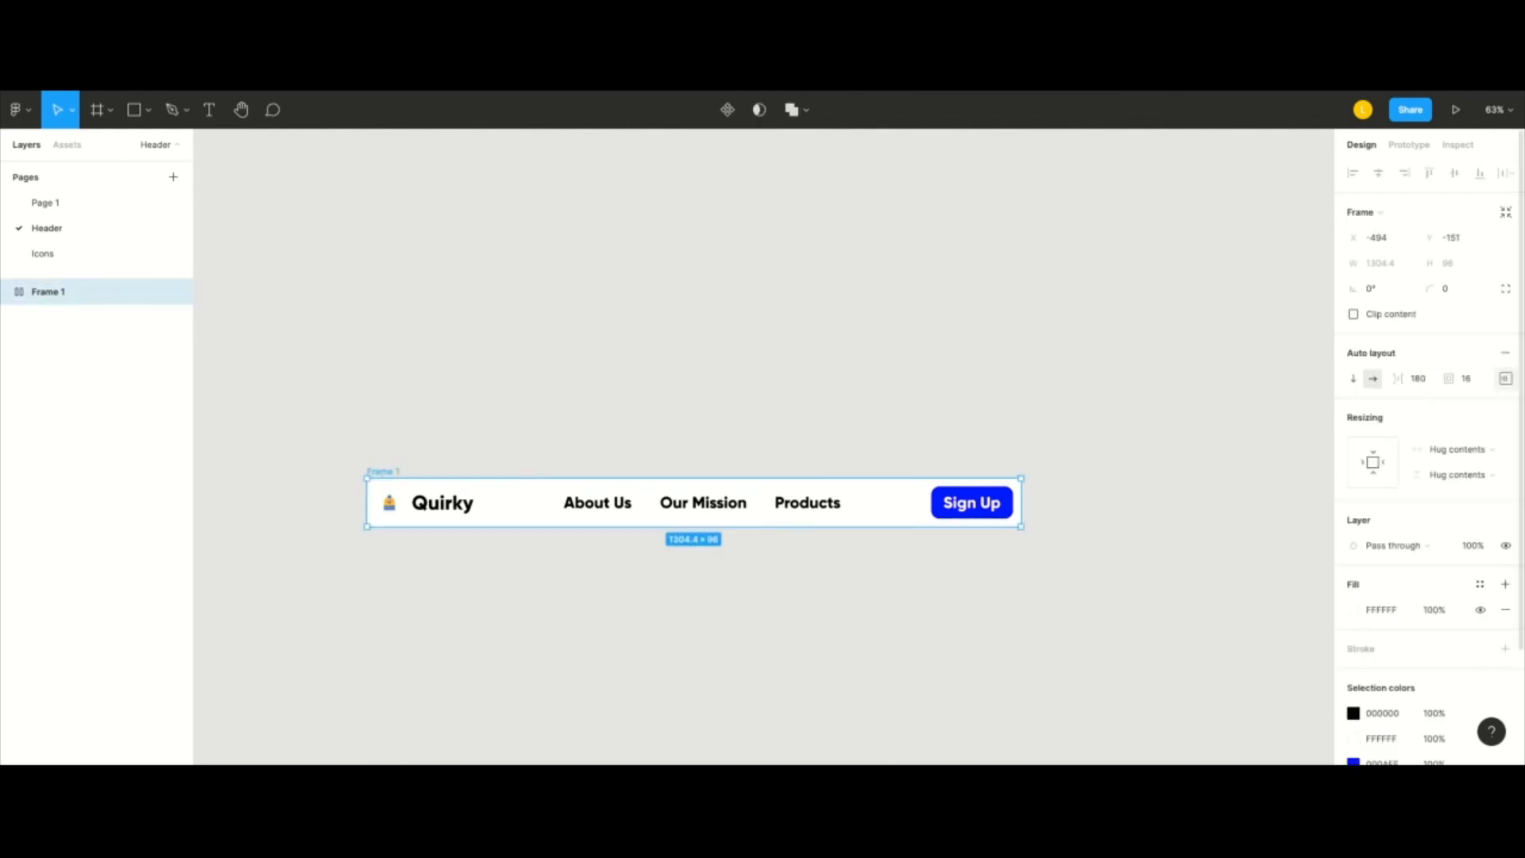
left_click(1454, 298)
key("Return")
left_click(738, 633)
- Try stretching the header frame wider beyond the Sign Up button
left_click(387, 472)
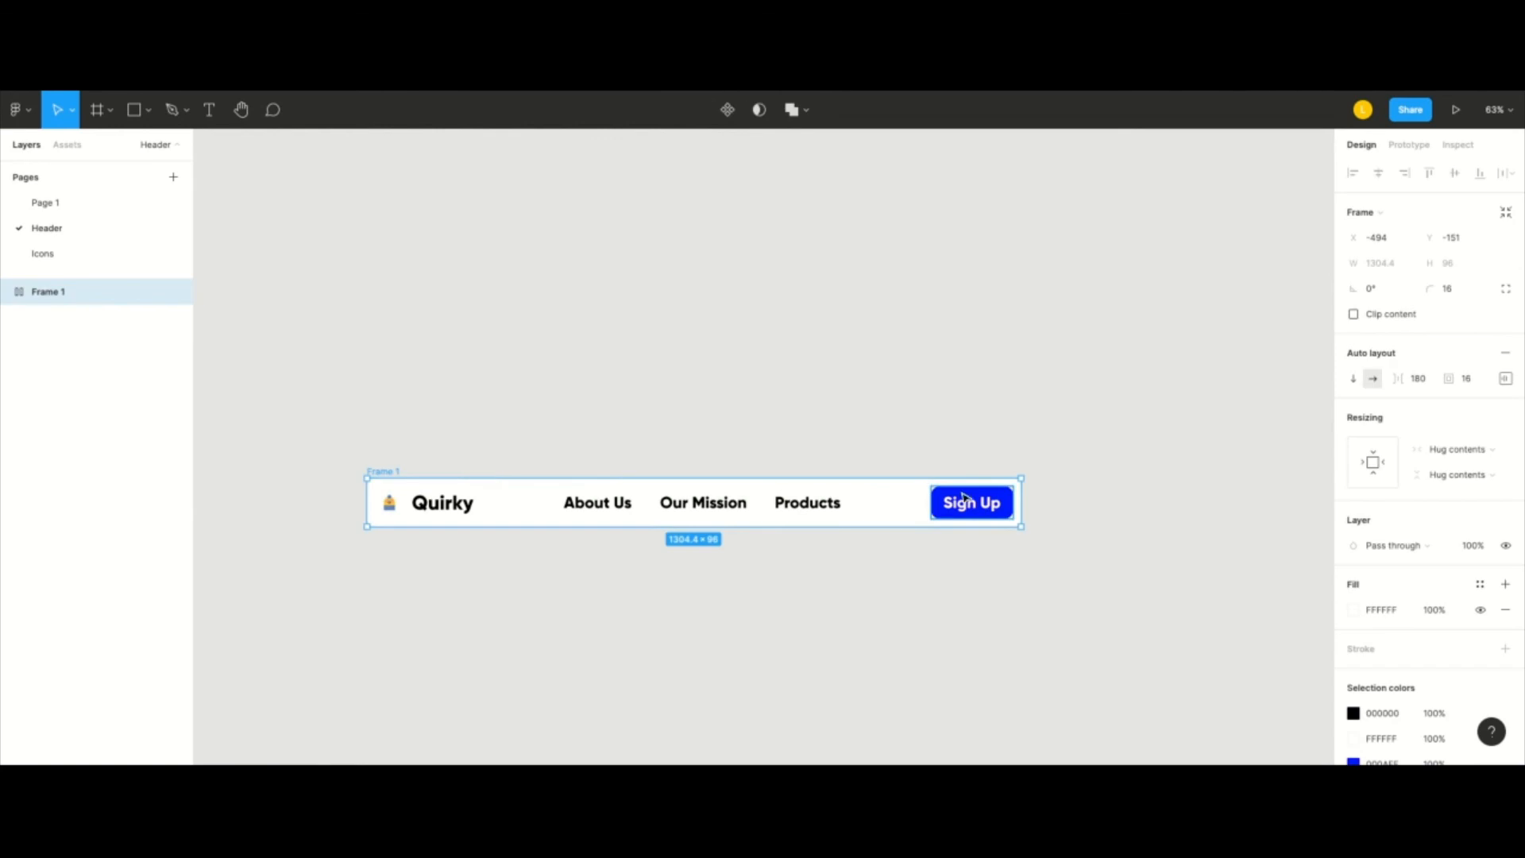
left_click_drag(1021, 493, 1207, 505)
double_click(1206, 505)
- Set the horizontal resizing of the Header Pages frame to Fill container
left_click(665, 514)
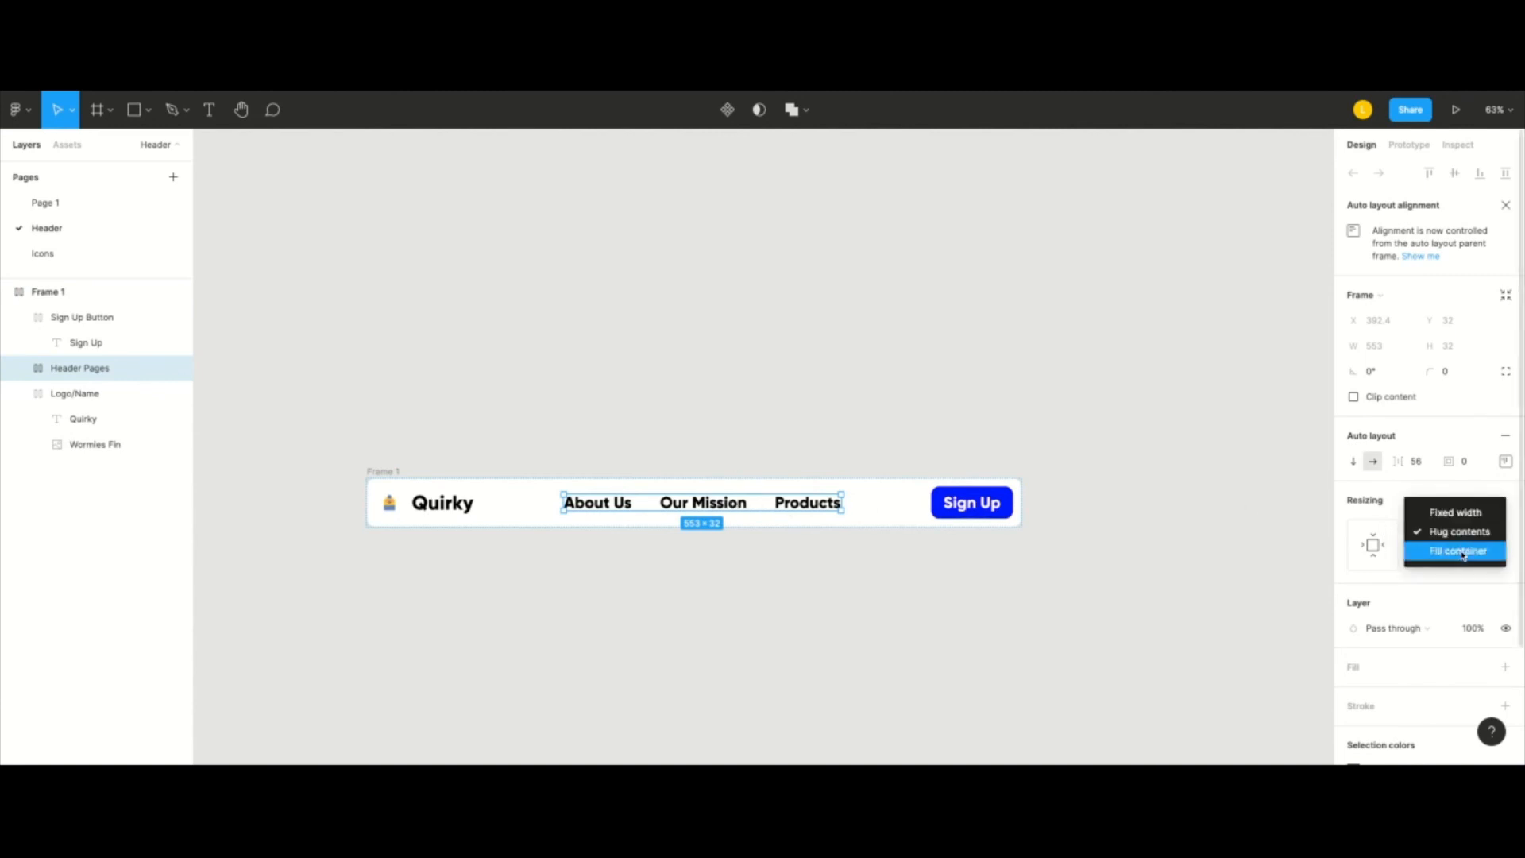
left_click(1457, 551)
left_click(803, 602)
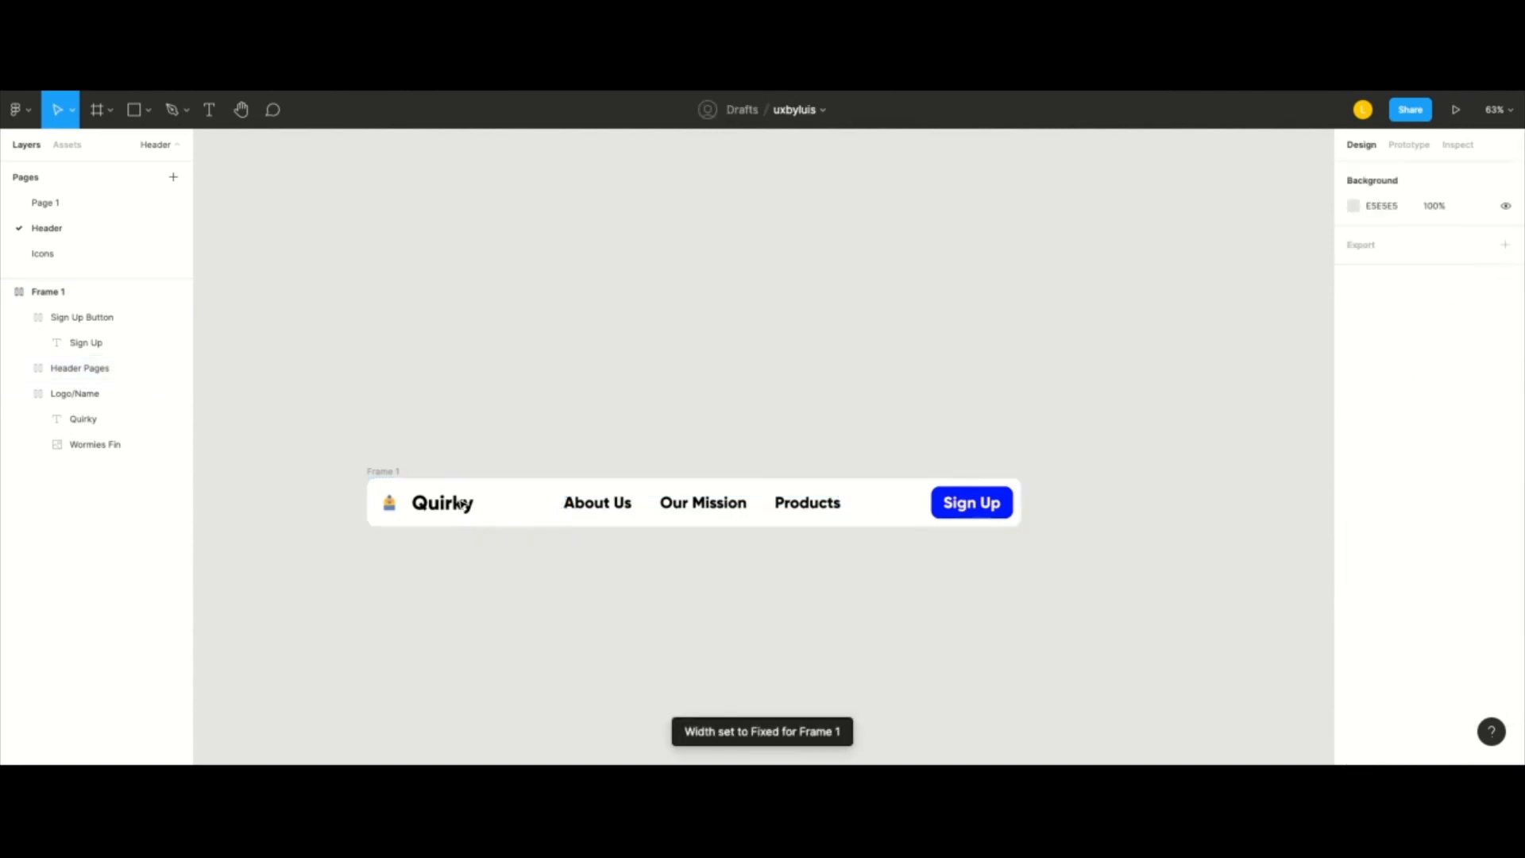
- Resize the header frame from both ends to a width of about 1433, starting at about X -429
left_click(397, 472)
left_click_drag(1022, 505, 1162, 504)
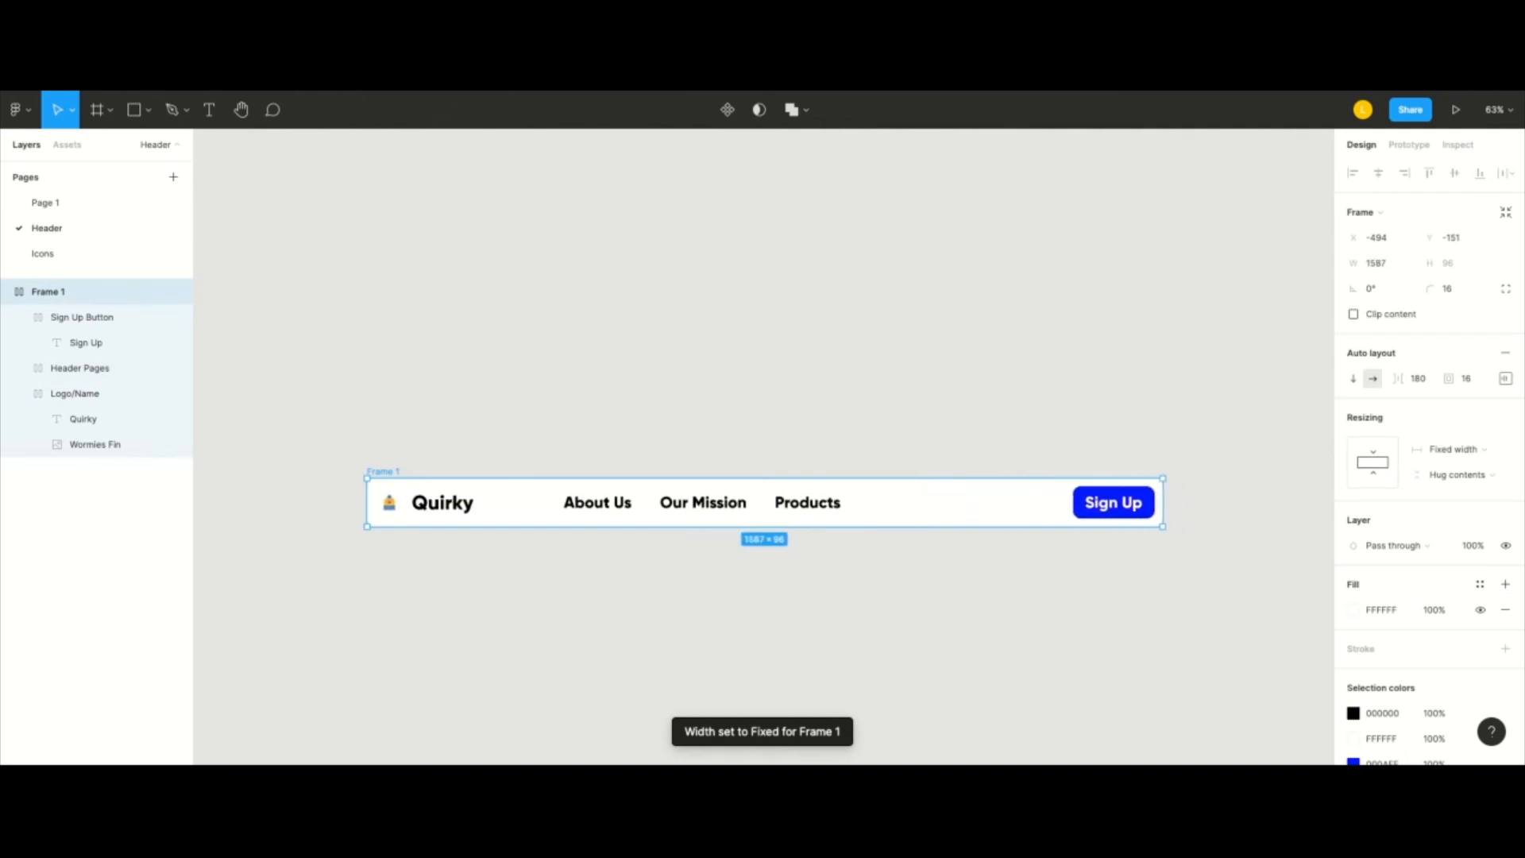
left_click_drag(367, 501, 399, 501)
left_click_drag(1164, 512, 1119, 513)
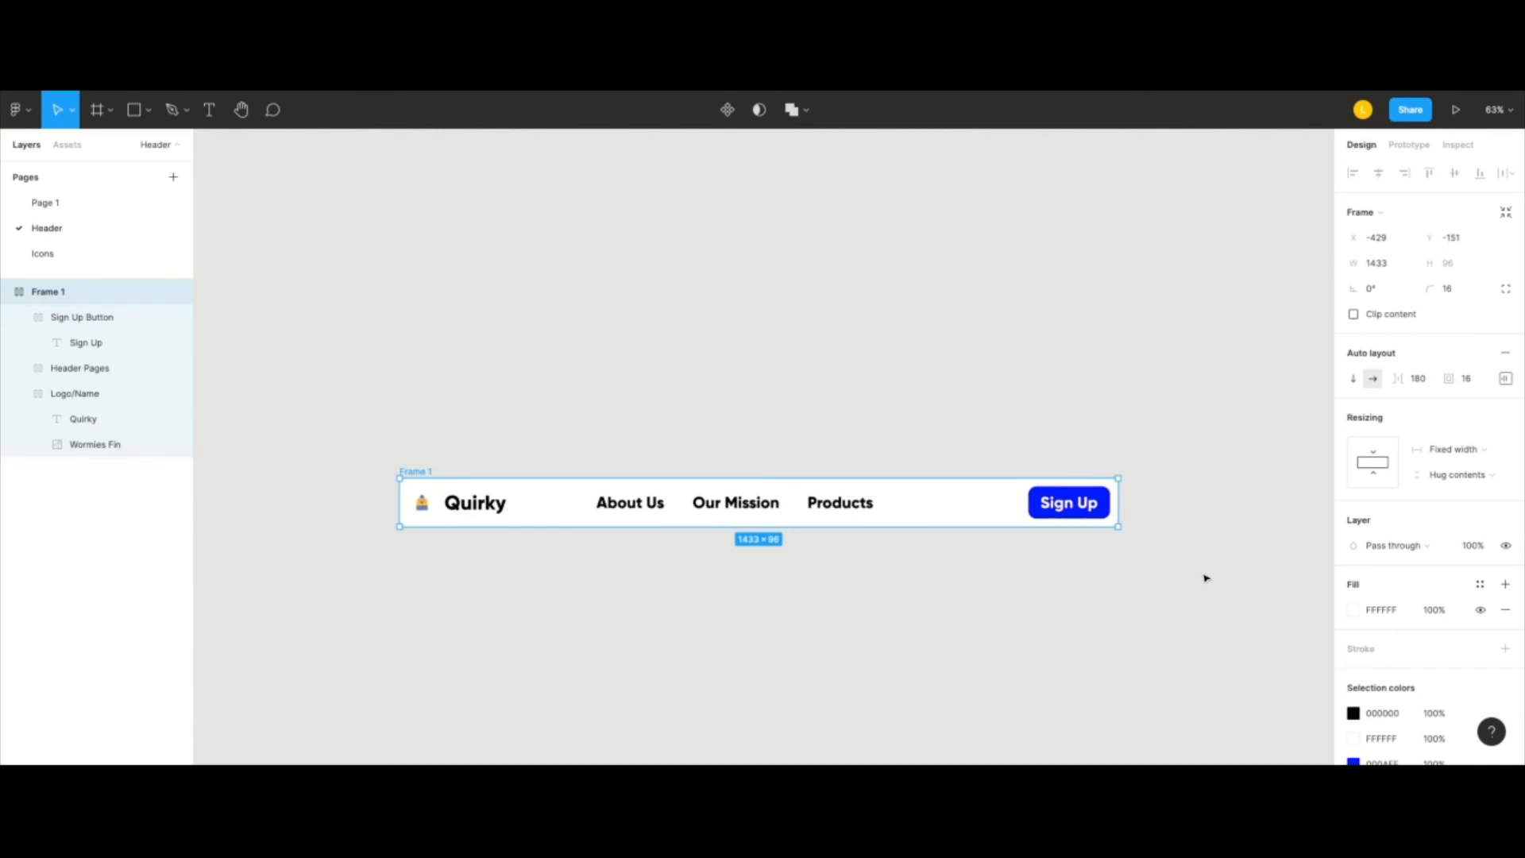